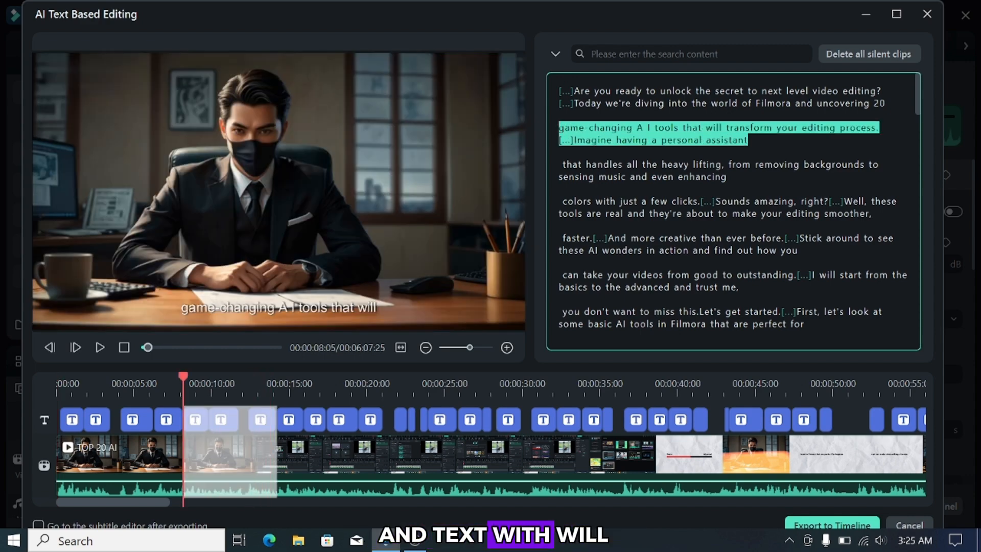
- Delete the highlighted "game-changing A I tools" passage and all silent clips from the transcript
key(Delete)
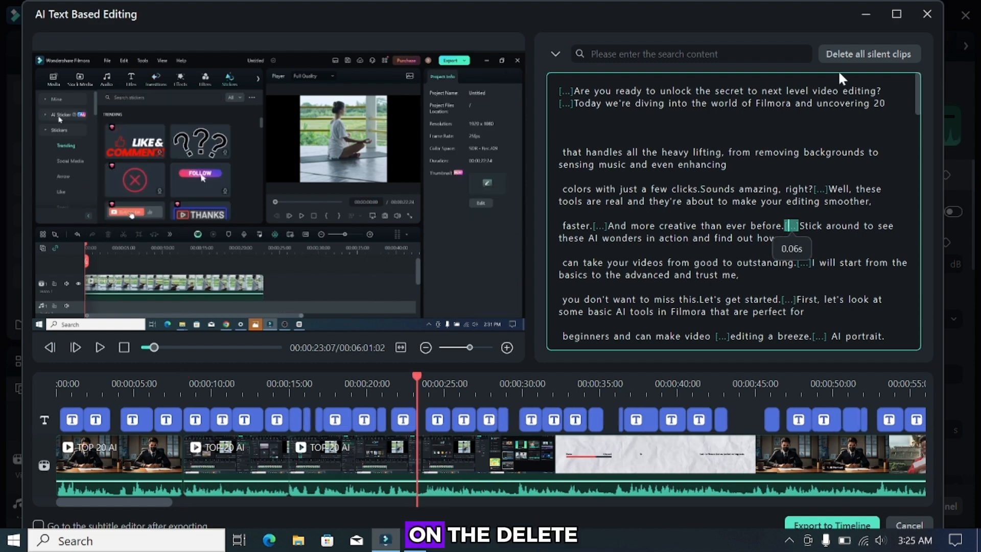
click(861, 53)
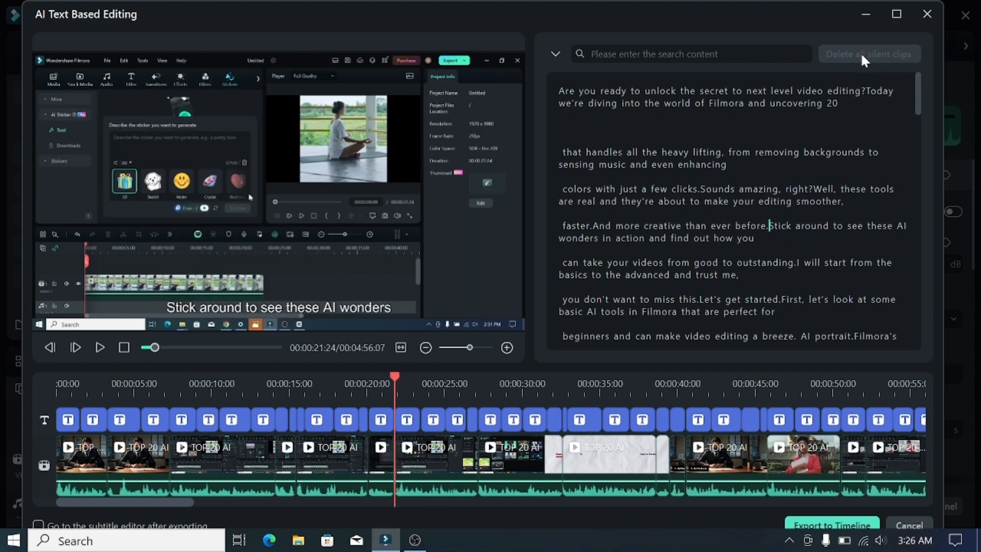
- Find and delete all occurrences of "so" in the transcript and export the edit to the timeline
text(so)
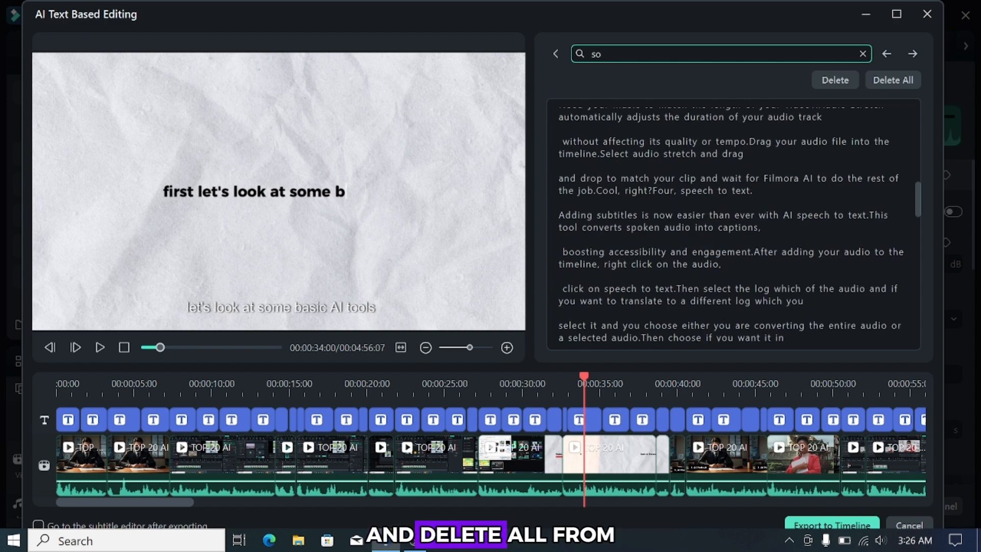
click(893, 79)
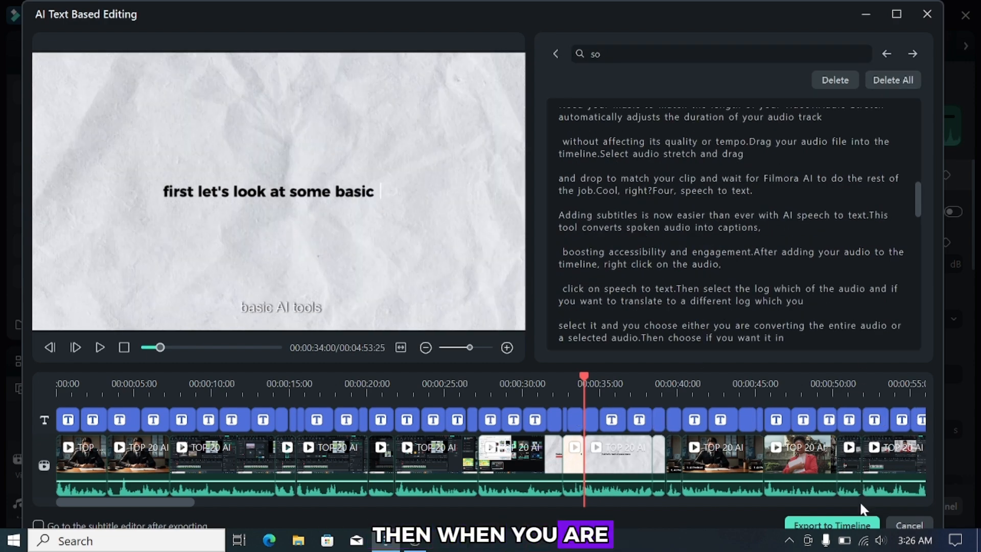
click(847, 526)
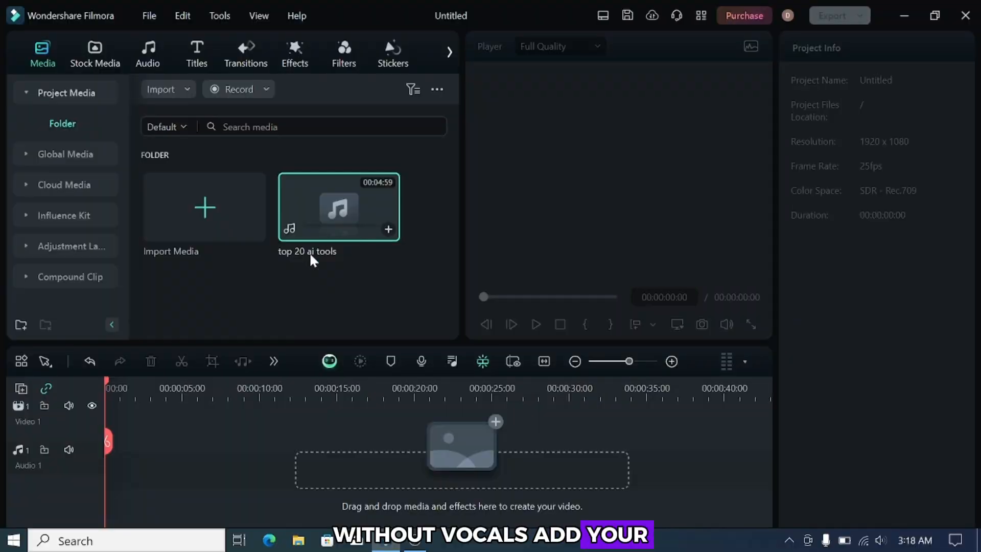
- Add the "top 20 ai tools" audio to the timeline and run the vocal remover on its clip
click(389, 230)
key(space)
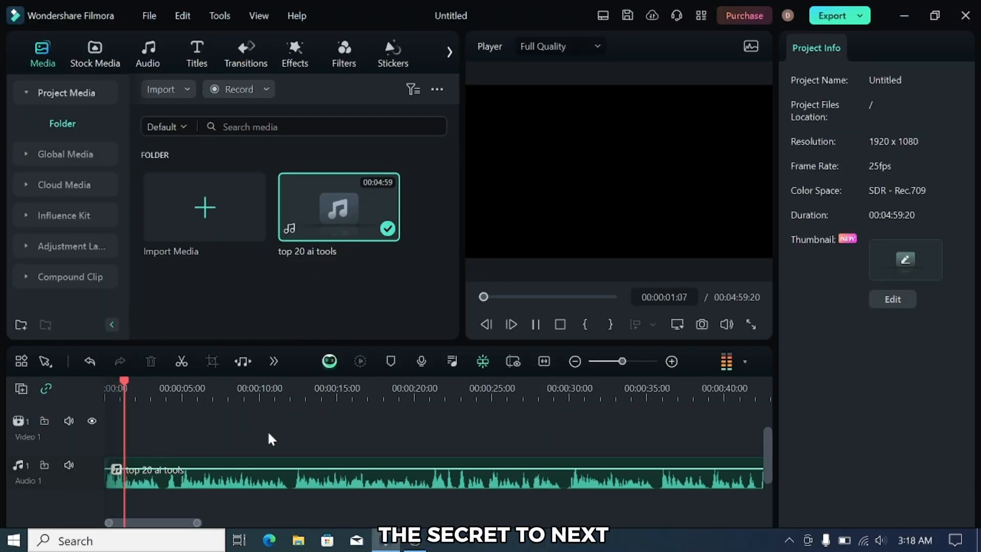
click(195, 462)
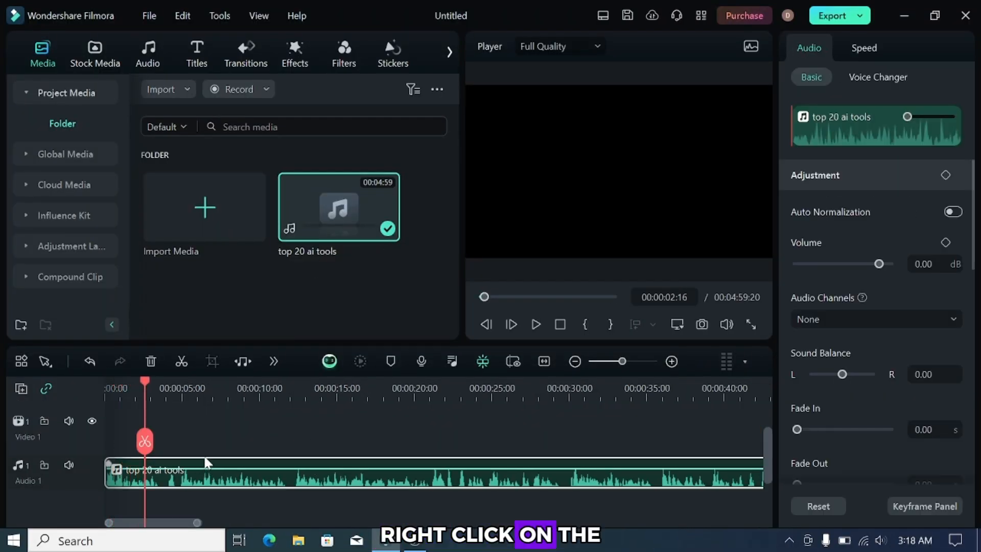
right_click(205, 470)
click(268, 281)
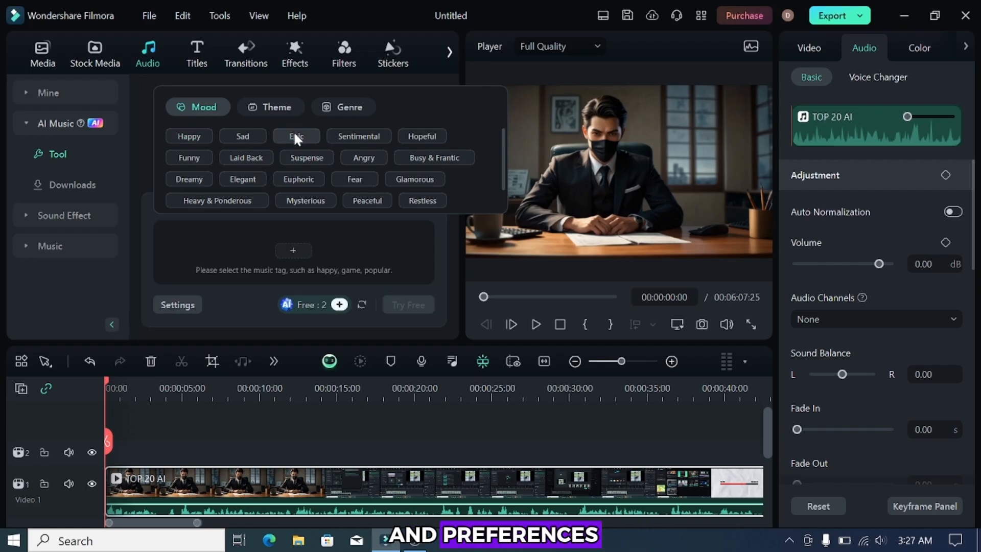
- Add the Cinematic theme to the AI music tags, generate the music, and preview a resulting track
click(270, 107)
click(247, 157)
click(408, 305)
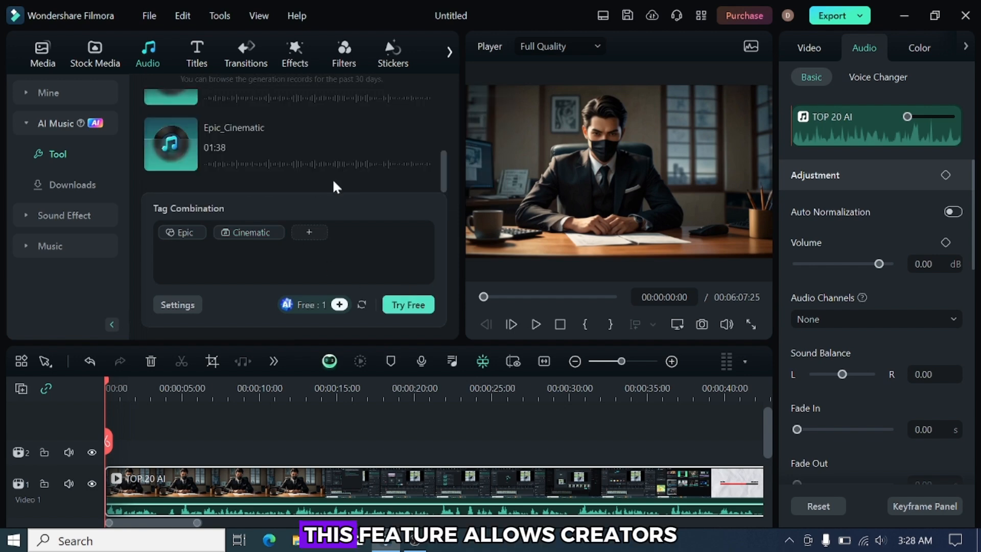
click(169, 163)
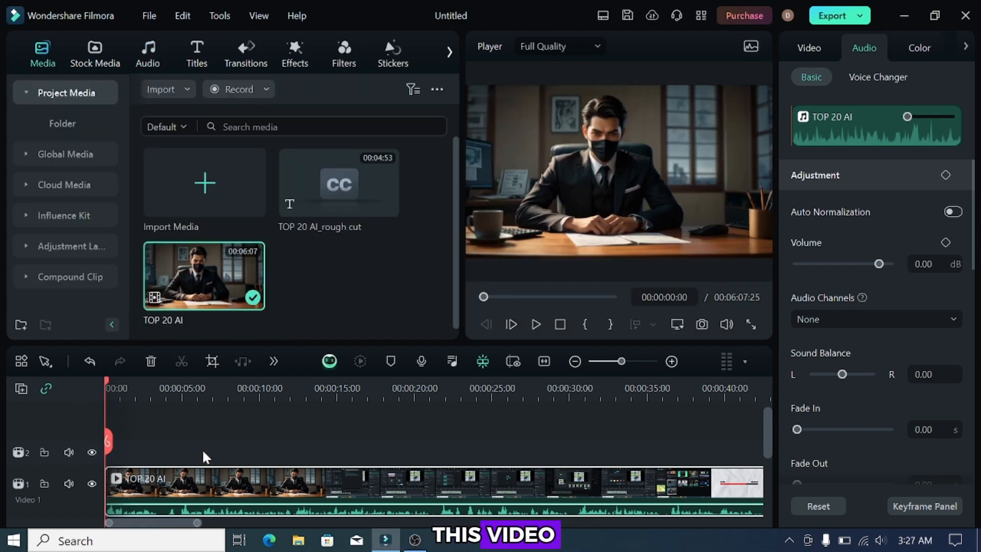
- Generate AI music using the Epic mood instead of Happy, combined with the Cinematic theme
click(152, 47)
click(57, 124)
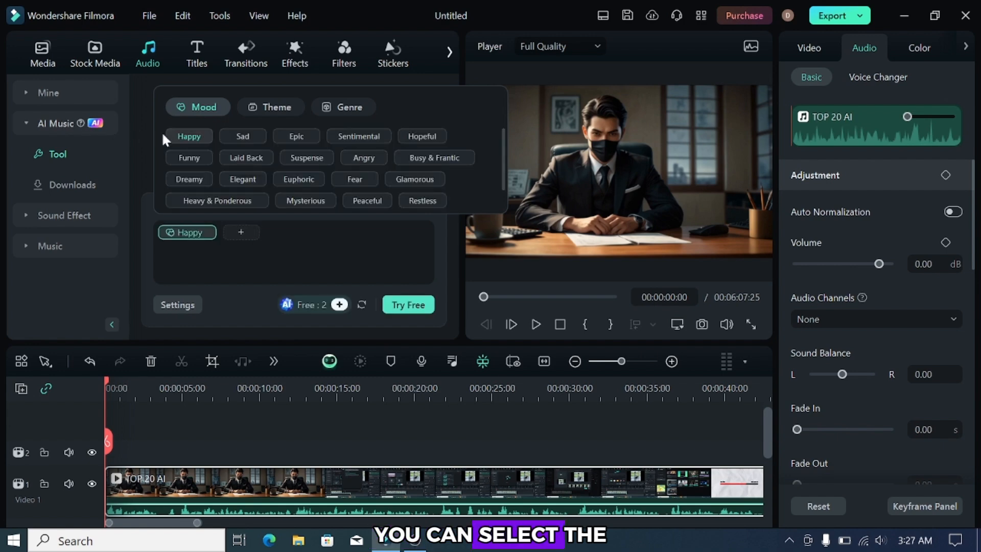
click(194, 137)
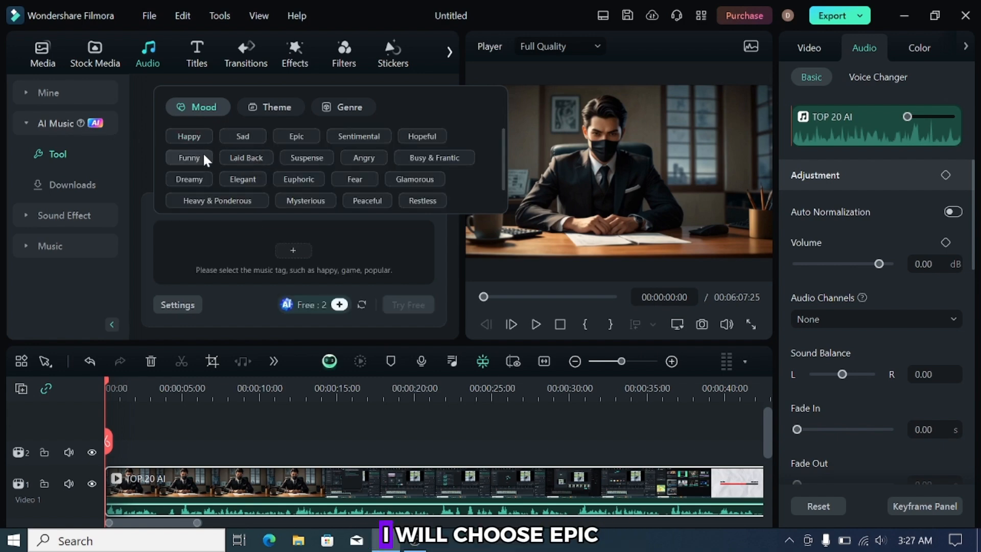
click(295, 135)
click(273, 107)
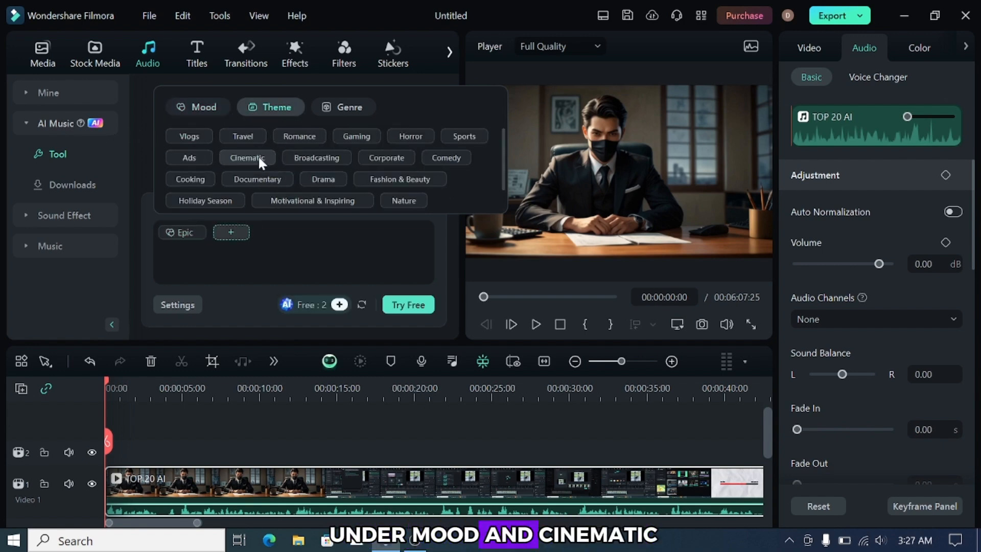
click(259, 157)
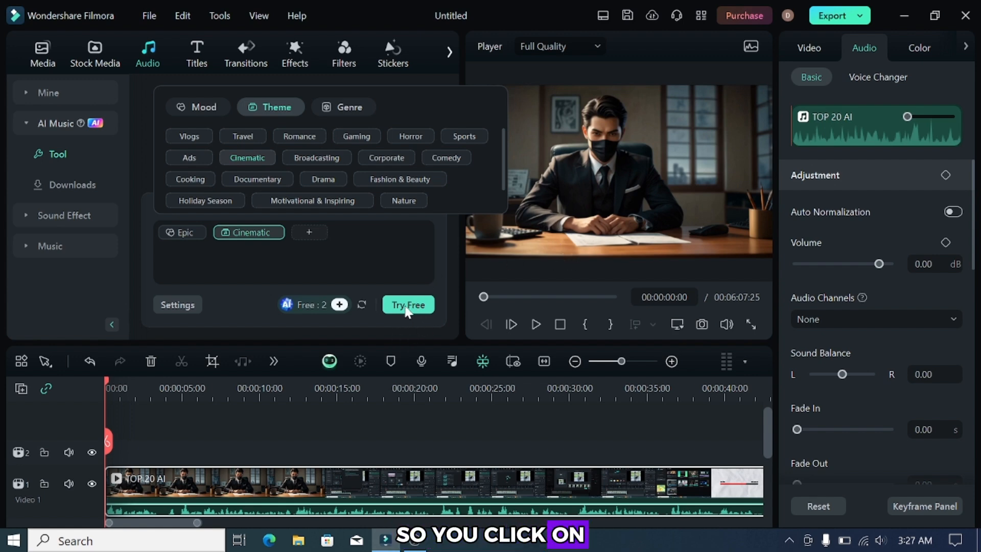
click(407, 305)
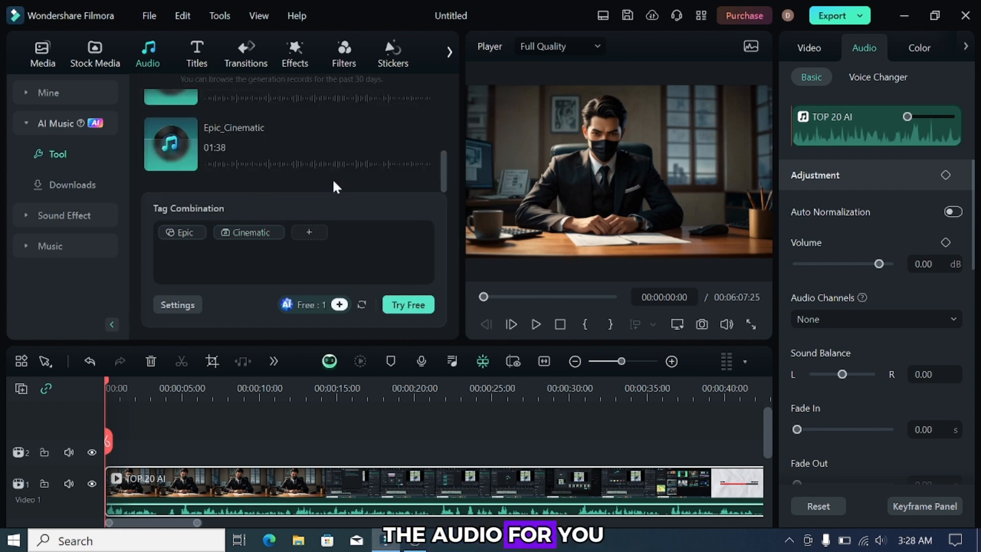
- Play the first generated Epic_Cinematic track and look through the other generated tracks
click(173, 162)
click(166, 170)
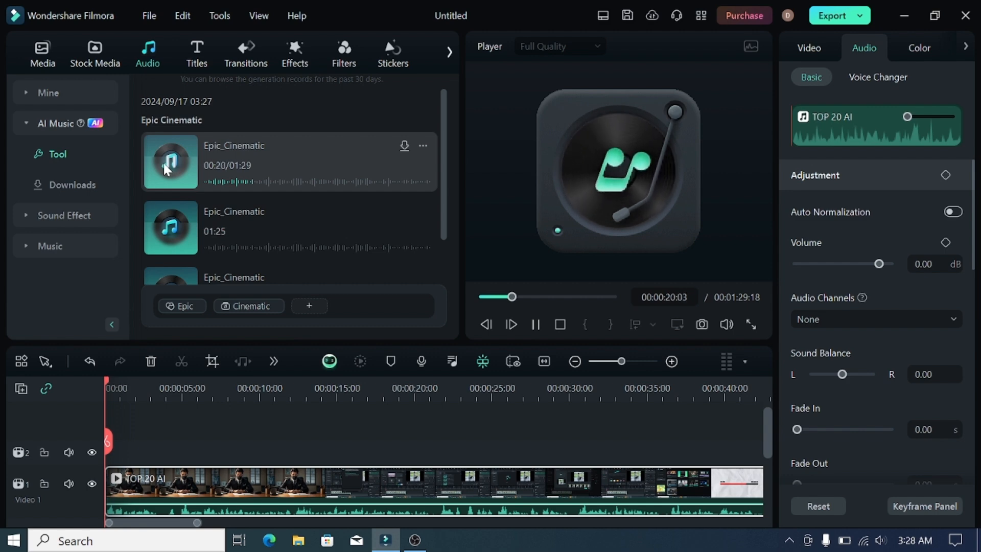
scroll(222, 186, down, 1)
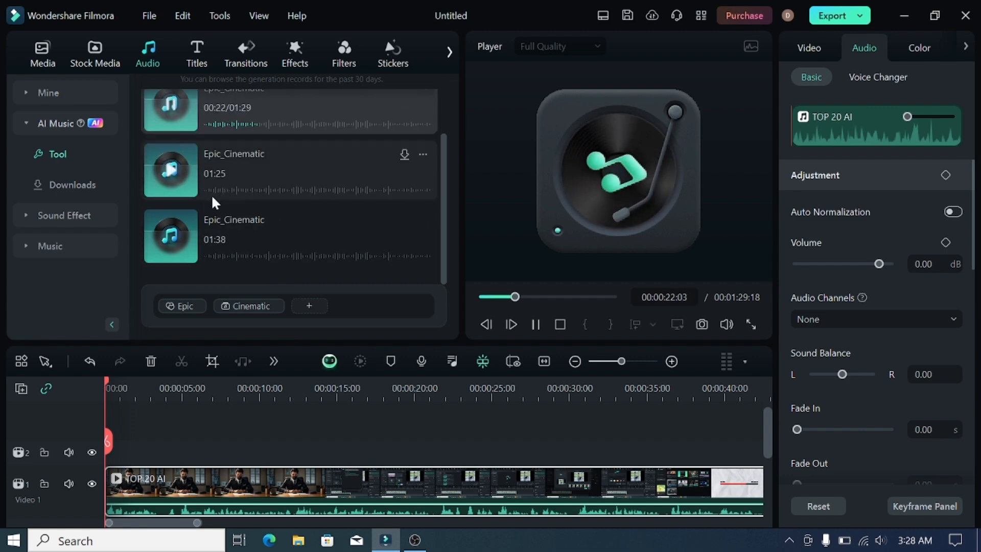
scroll(393, 182, up, 1)
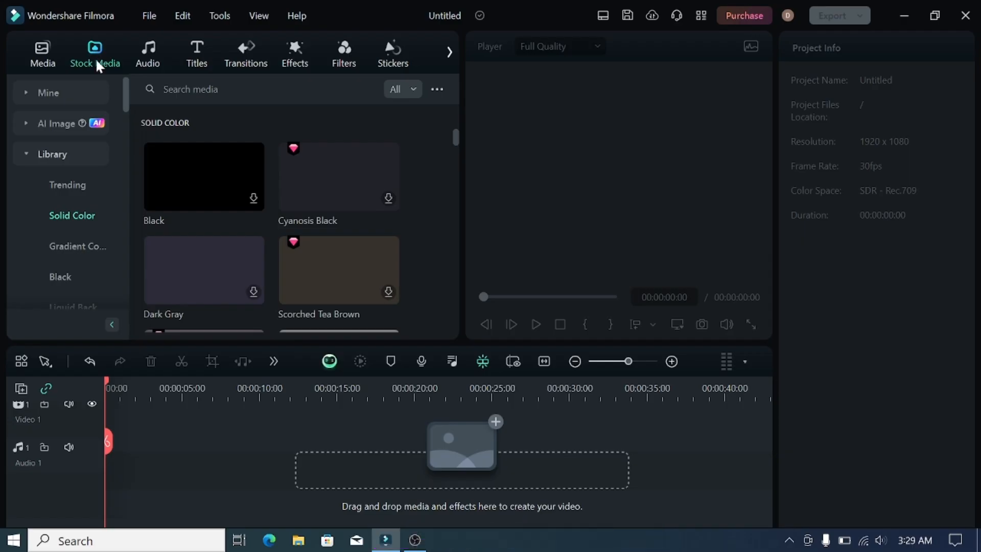
- Generate Portrait-style AI images from the pasted prompt for an anime male character wearing a black hoodie
click(58, 122)
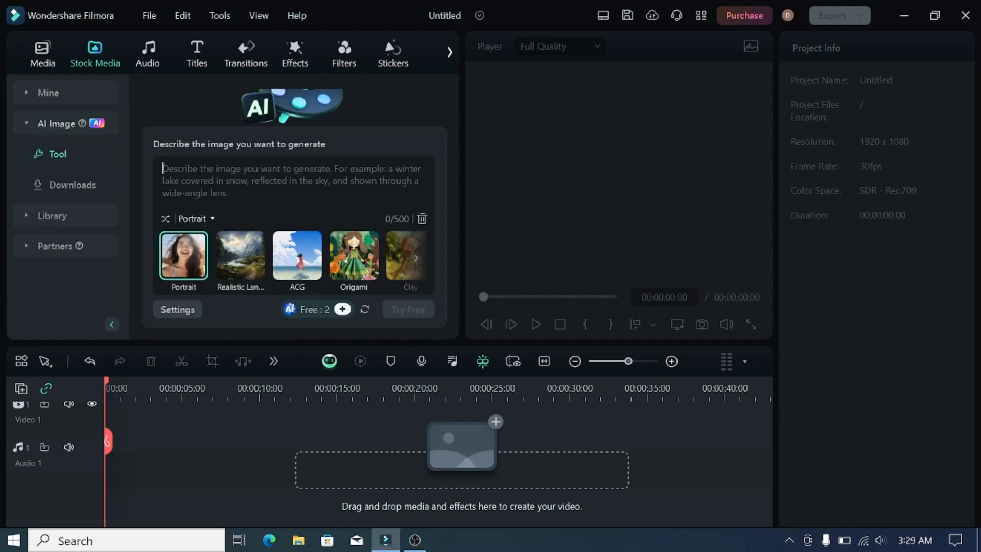
key(ctrl+v)
click(404, 309)
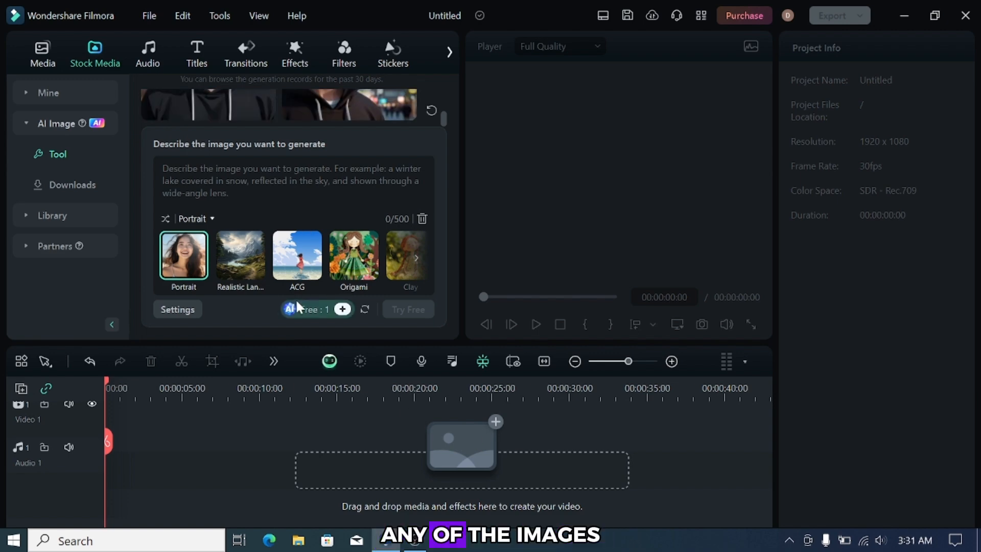
- Place a generated hooded-character image at the start of the video track and extend its clip to about 34 seconds
scroll(372, 107, up, 2)
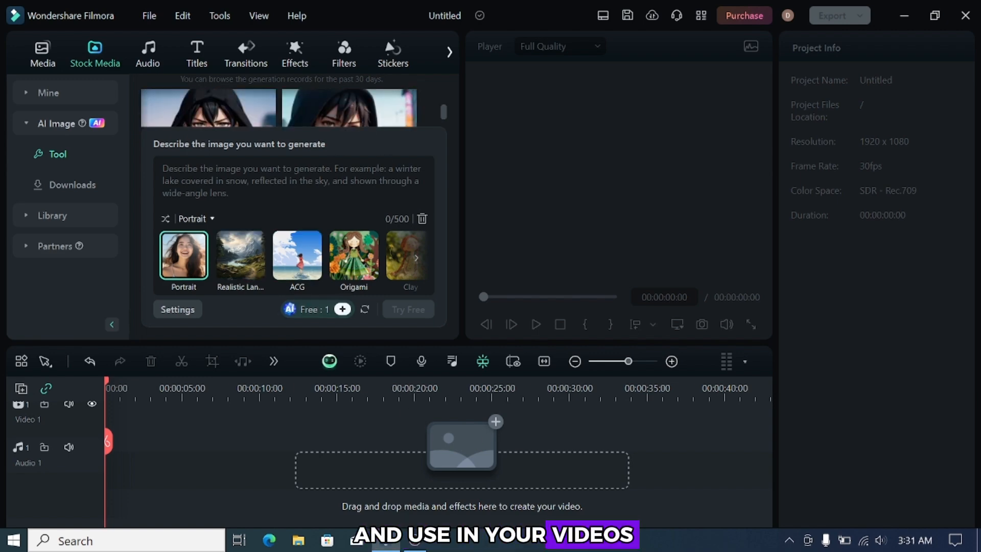
click(250, 102)
drag(250, 100, 131, 428)
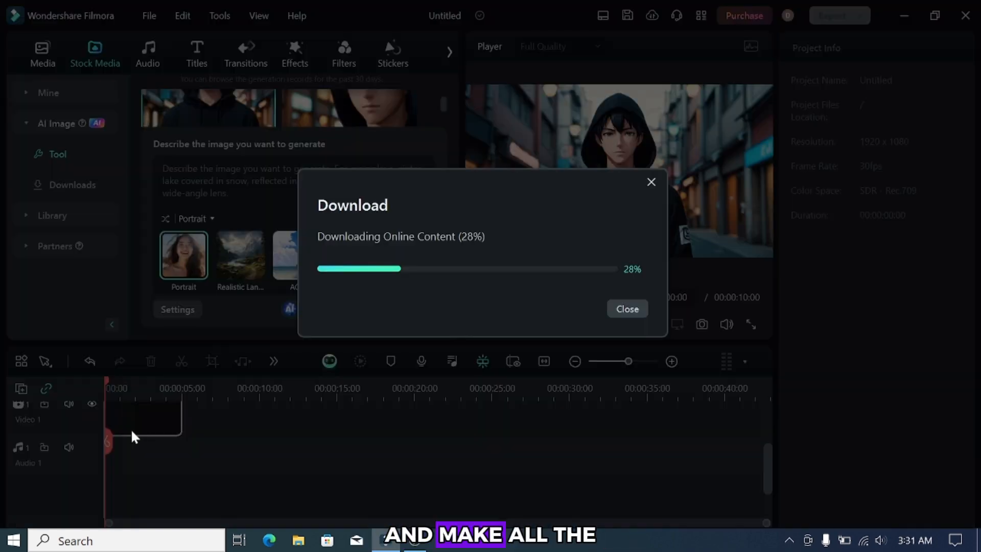
drag(182, 462, 635, 462)
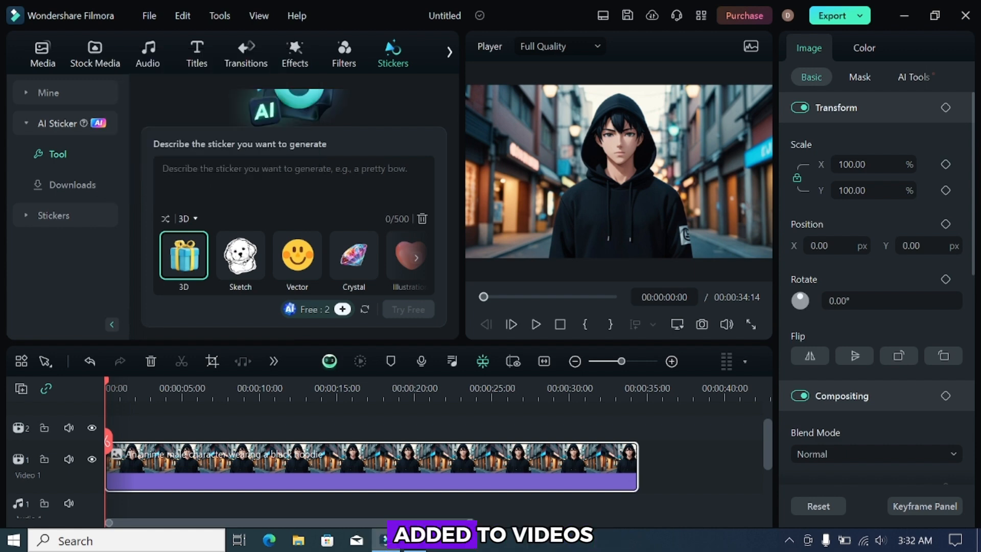
- Generate 3D-style AI stickers from the prompt "a cute cat smiling"
text(a cute cat smiling)
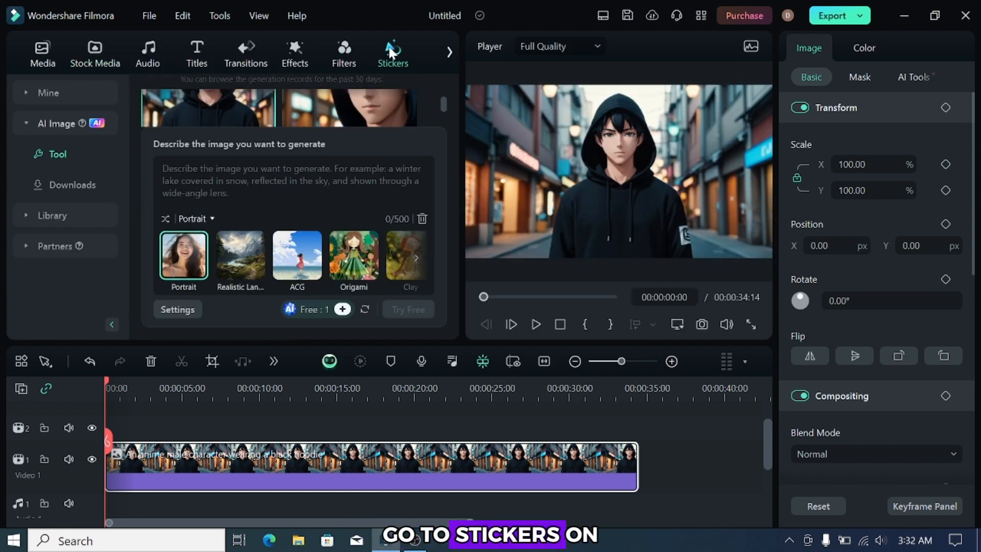
click(391, 51)
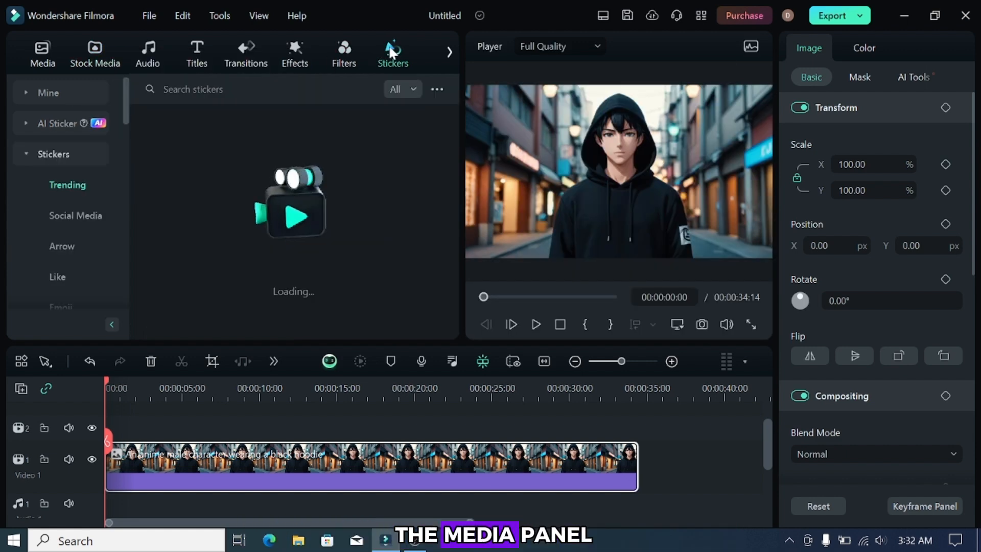
click(53, 124)
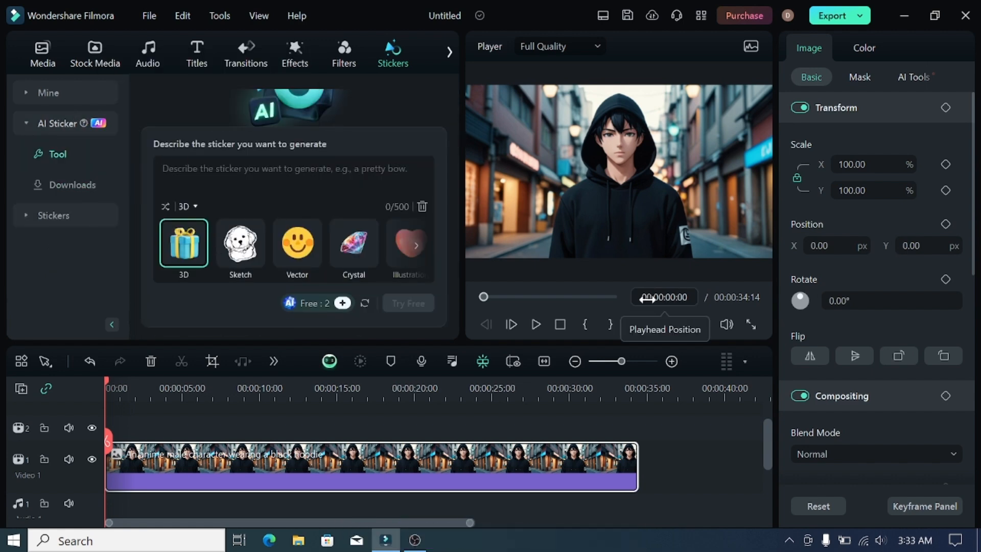
text(a cute cat smiling)
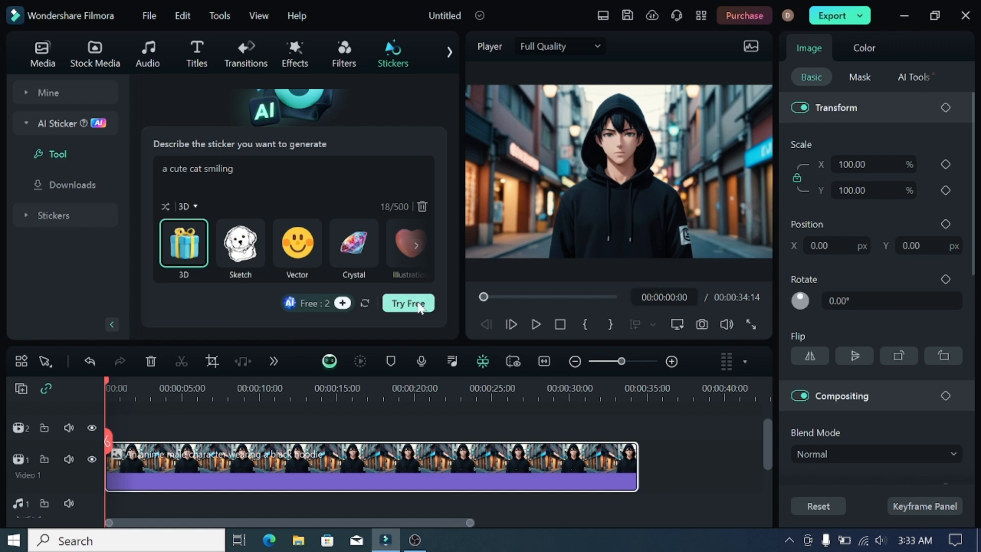
click(408, 303)
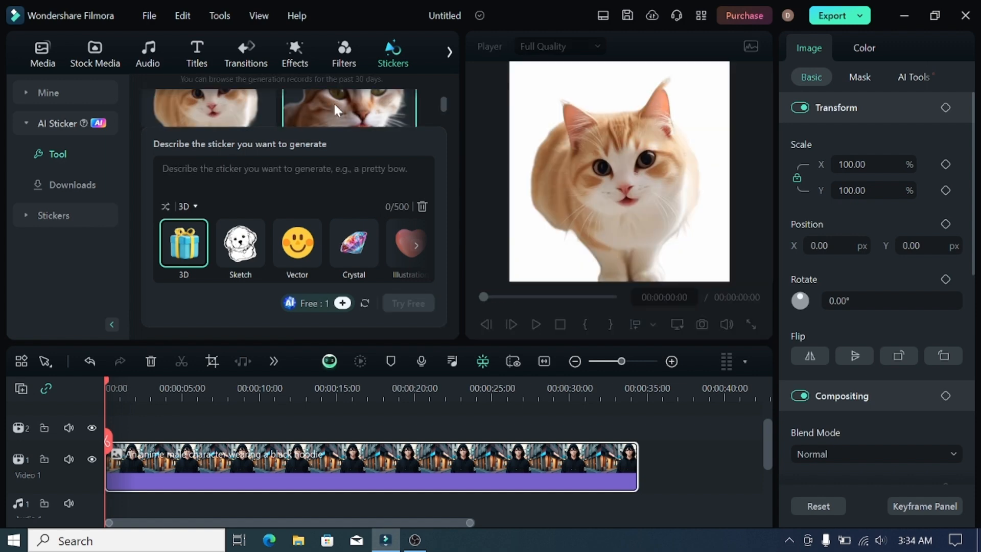
- Add a cat sticker above the image, scale it to about 37% in the frame's lower-left corner, and extend its clip to about 34 seconds
click(405, 121)
drag(405, 121, 102, 434)
drag(705, 258, 598, 149)
drag(569, 142, 501, 250)
click(551, 164)
drag(182, 467, 642, 467)
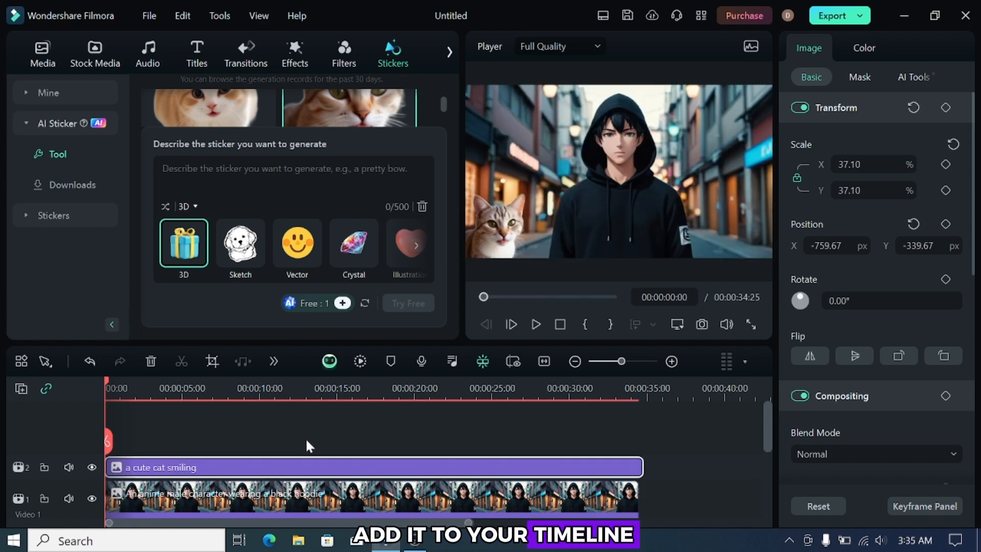
- Delete the cat sticker clip from the timeline
key(Delete)
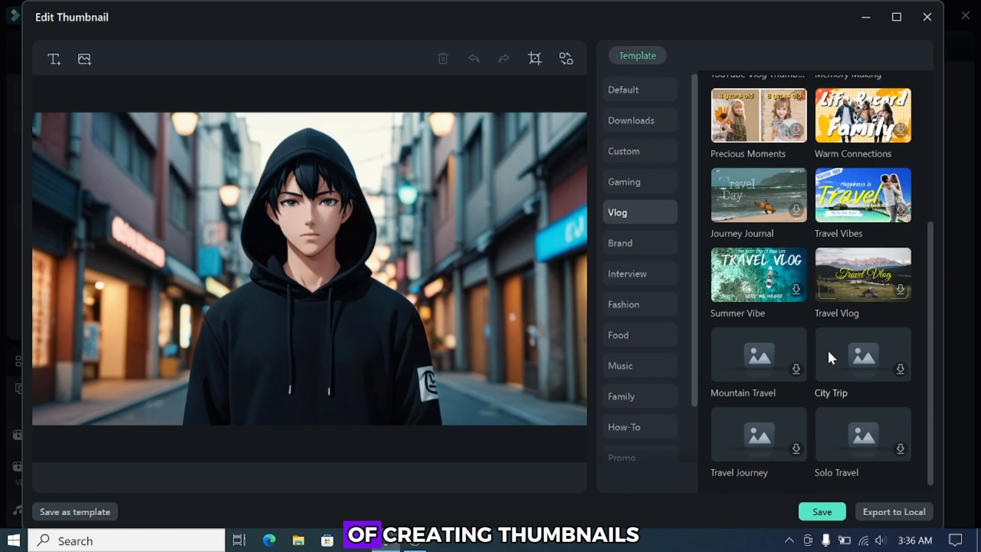
- Choose a Product Motion Poster template from the Brand category for the thumbnail
click(619, 242)
click(759, 269)
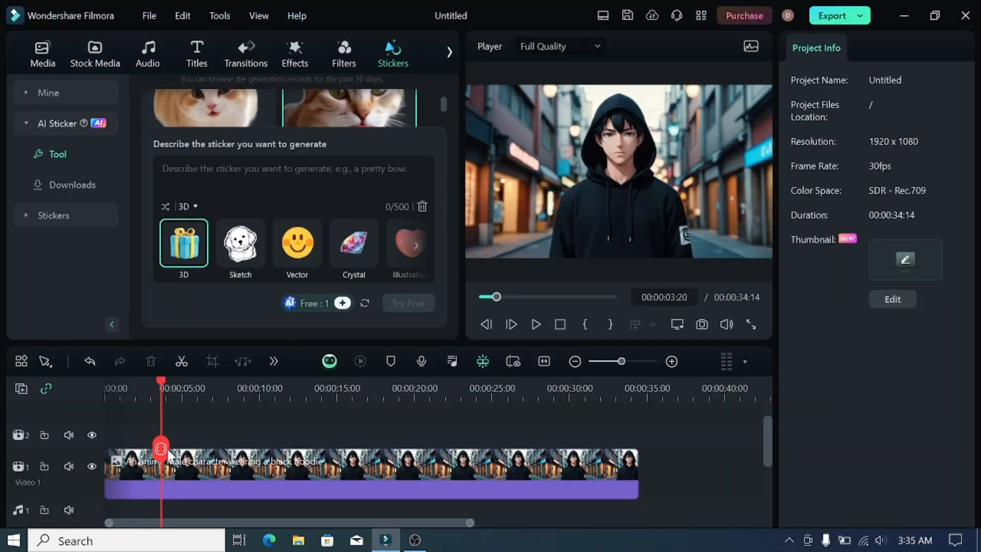
- Open the opening video frame in the thumbnail editor and apply the Brand template reading "How to make life into a movie"
drag(157, 454, 111, 452)
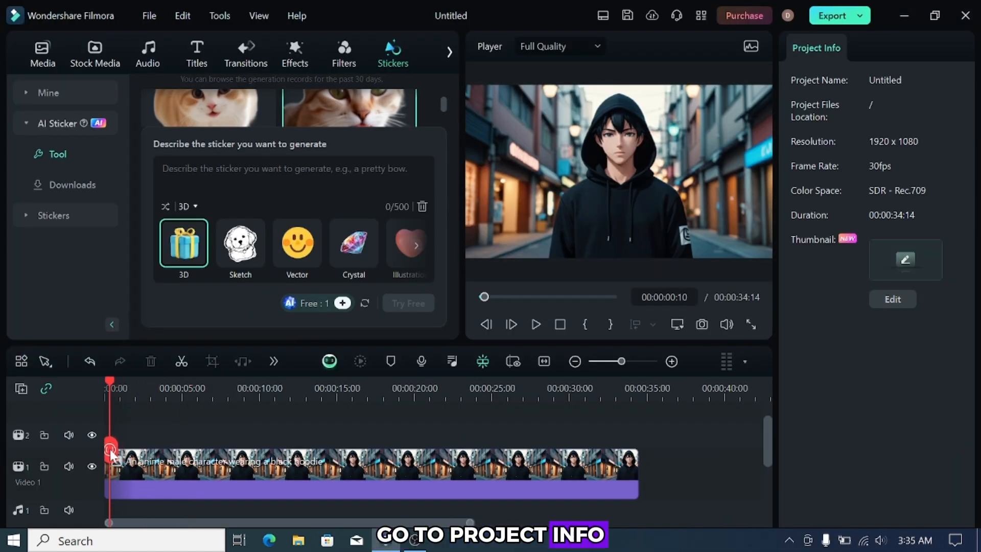
click(887, 260)
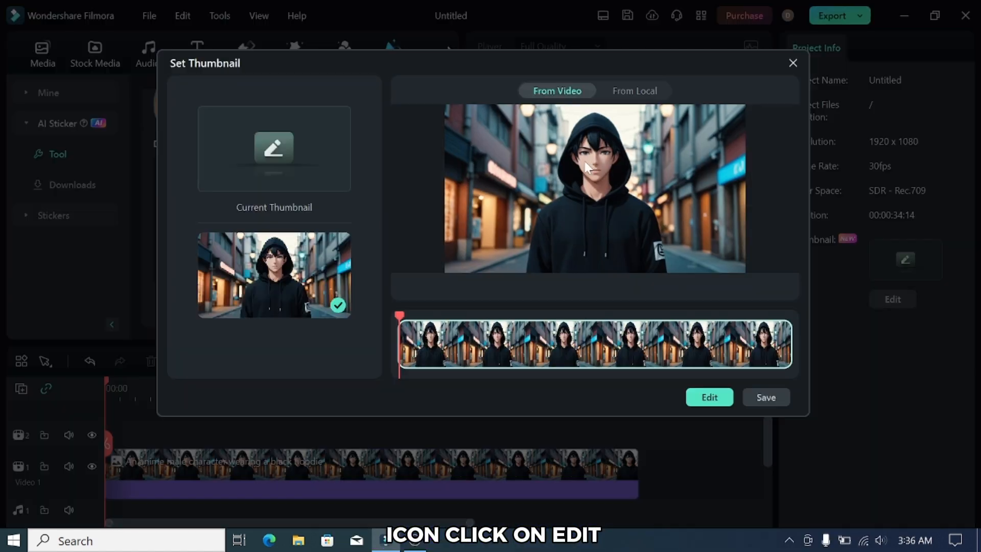
click(708, 398)
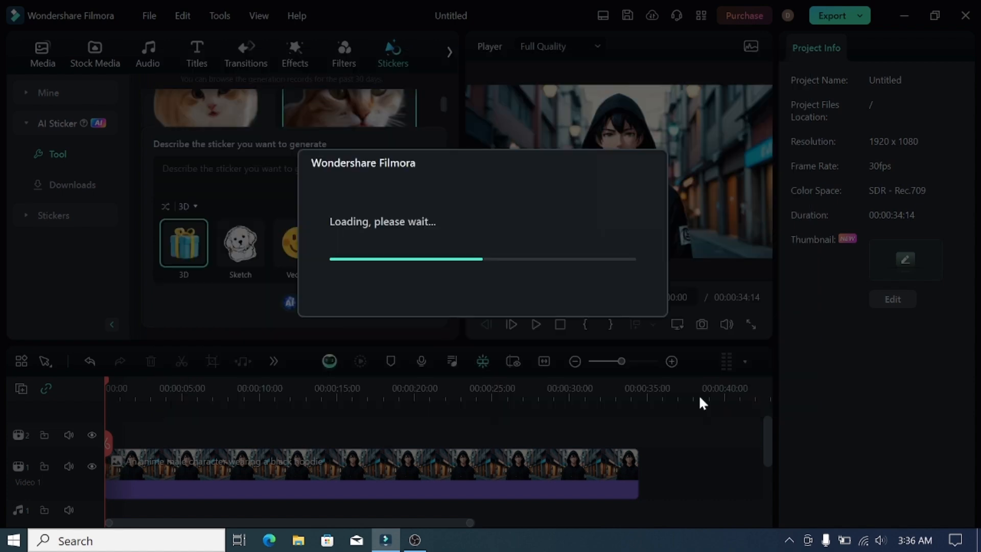
scroll(837, 296, down, 2)
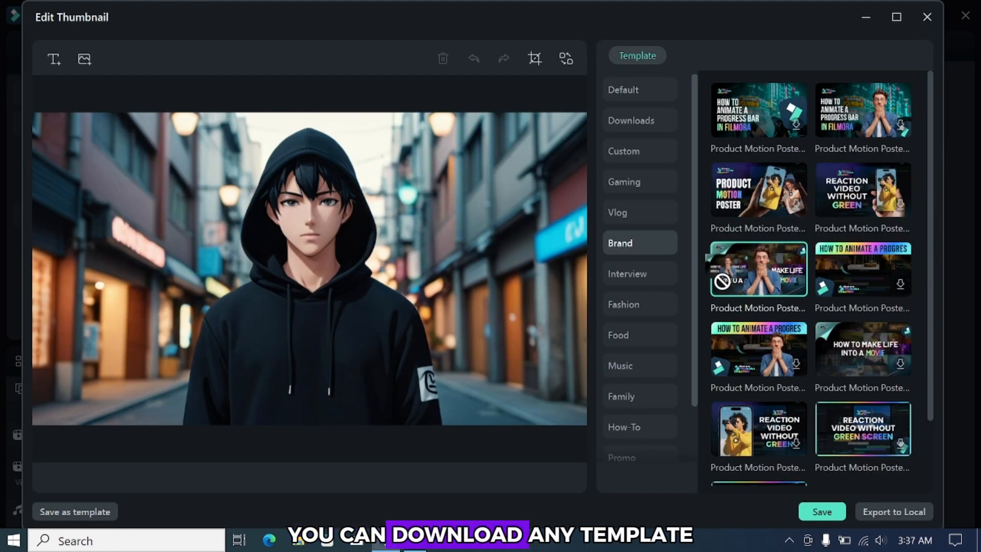
click(776, 278)
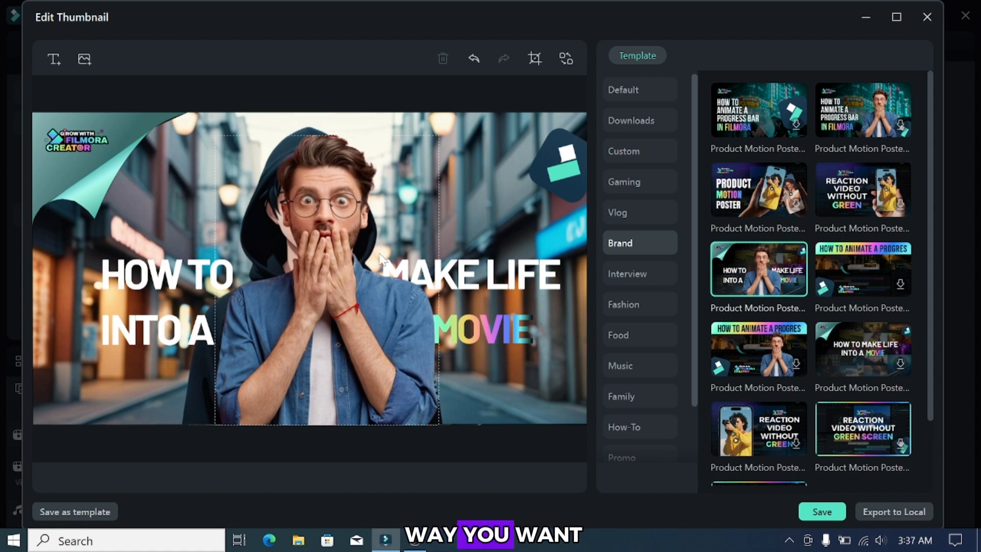
- Delete the shocked man's cutout from the thumbnail
click(352, 202)
key(Delete)
- Replace the thumbnail's title text with "CARTOON ANIME" in red Barlow Black and save the thumbnail
double_click(210, 327)
click(215, 327)
key(ctrl+a)
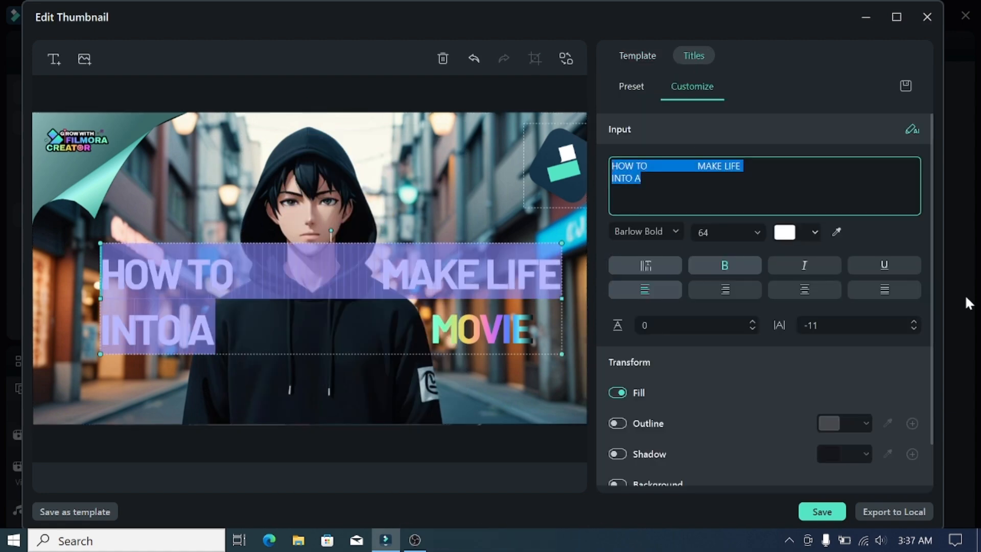
text(CARTOON ANIME)
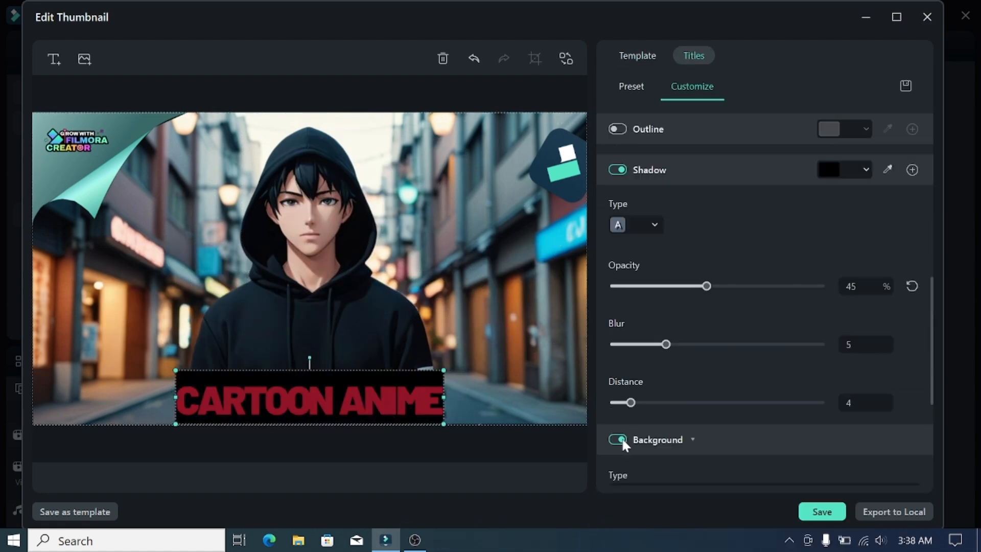
scroll(619, 438, down, 3)
click(829, 512)
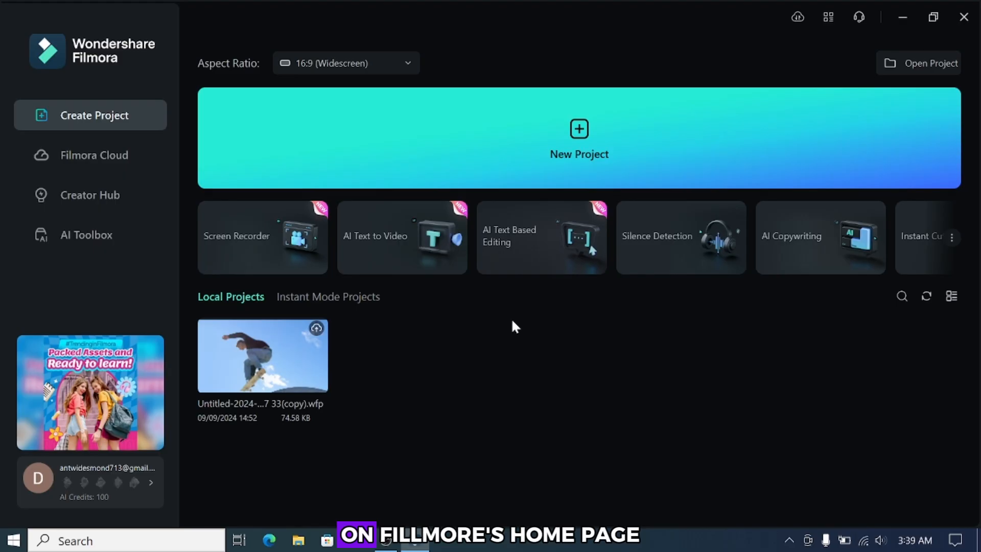
- Open AI Text to Video and paste the script about staying safe while traveling solo as the video text
click(414, 242)
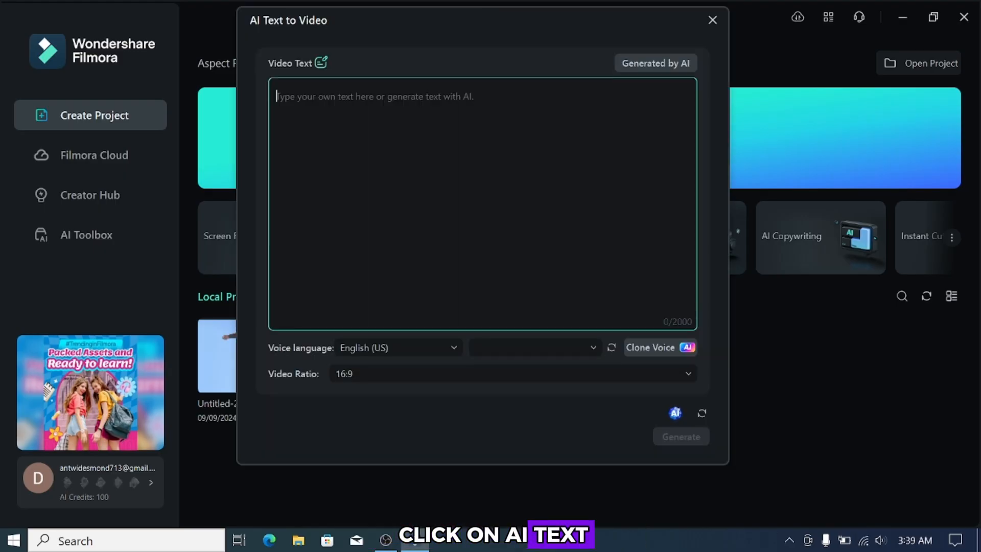
right_click(302, 98)
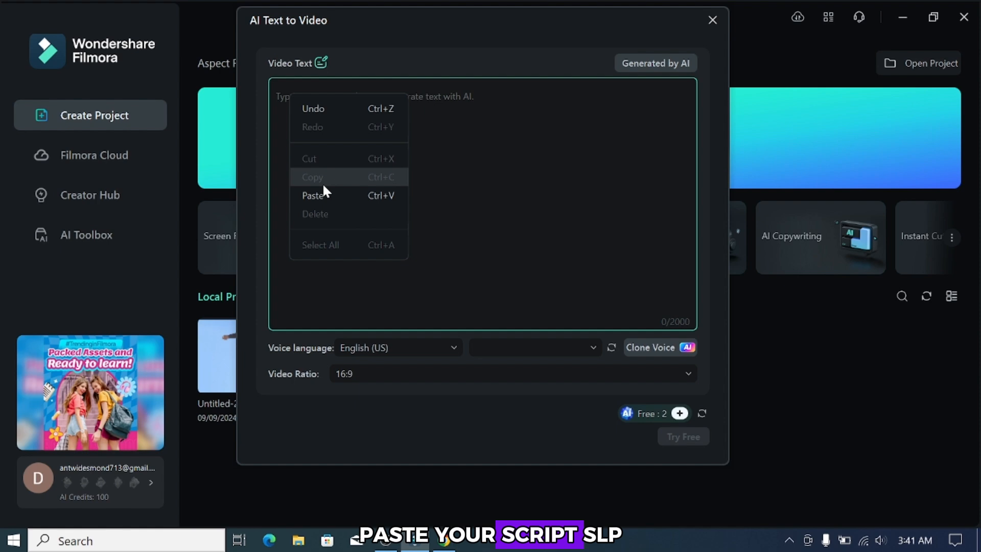
click(322, 193)
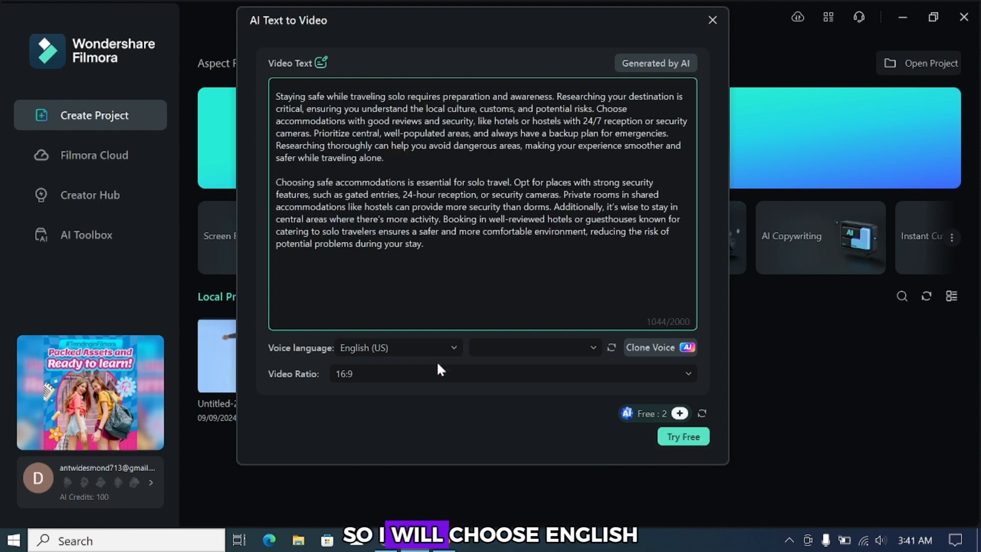
- Generate the video from the script with English (US) as the voice language and a 16:9 video ratio
click(455, 348)
click(455, 348)
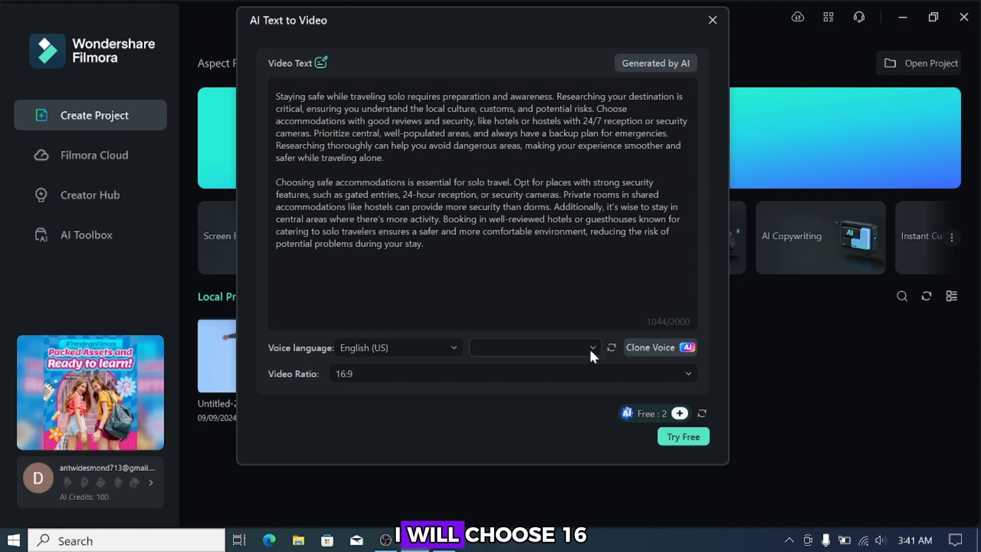
click(617, 374)
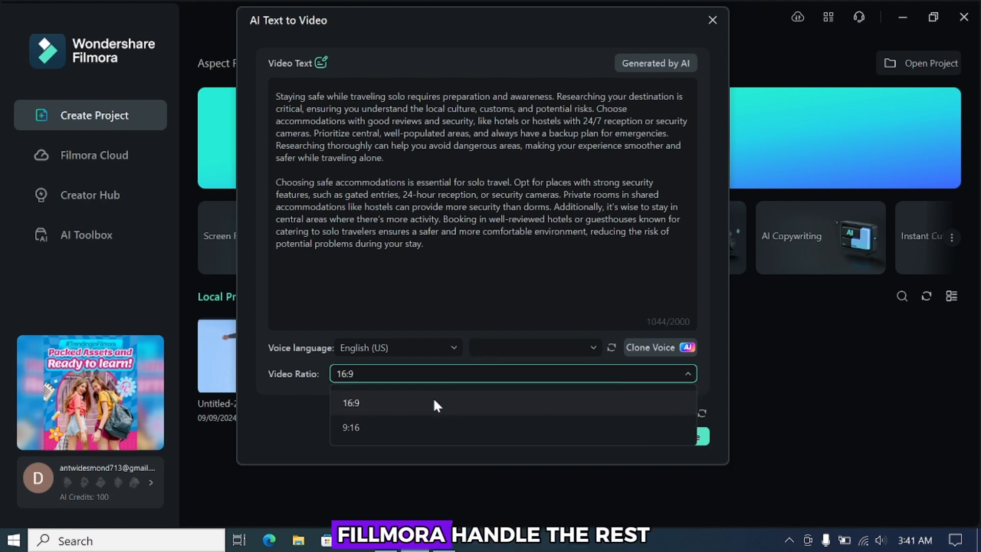
click(419, 404)
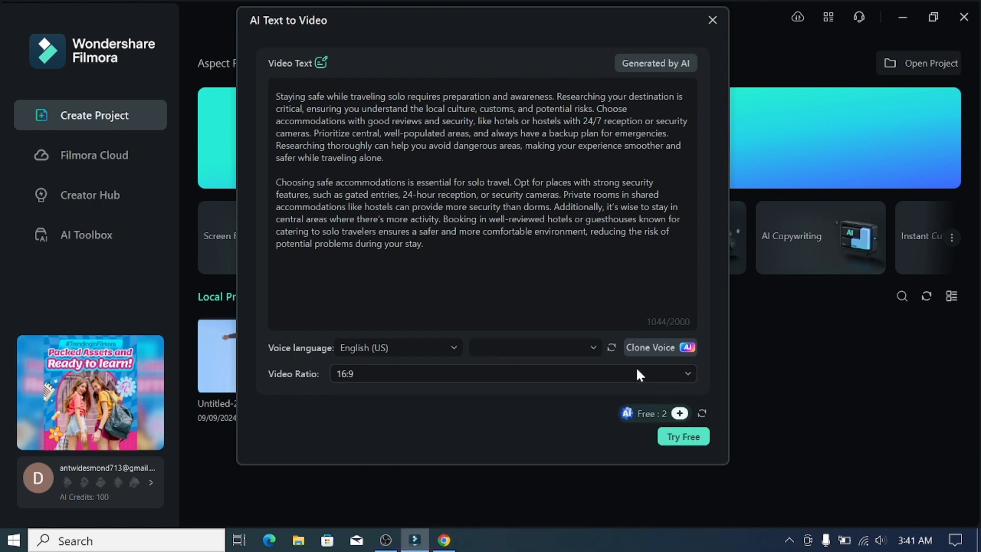
click(681, 437)
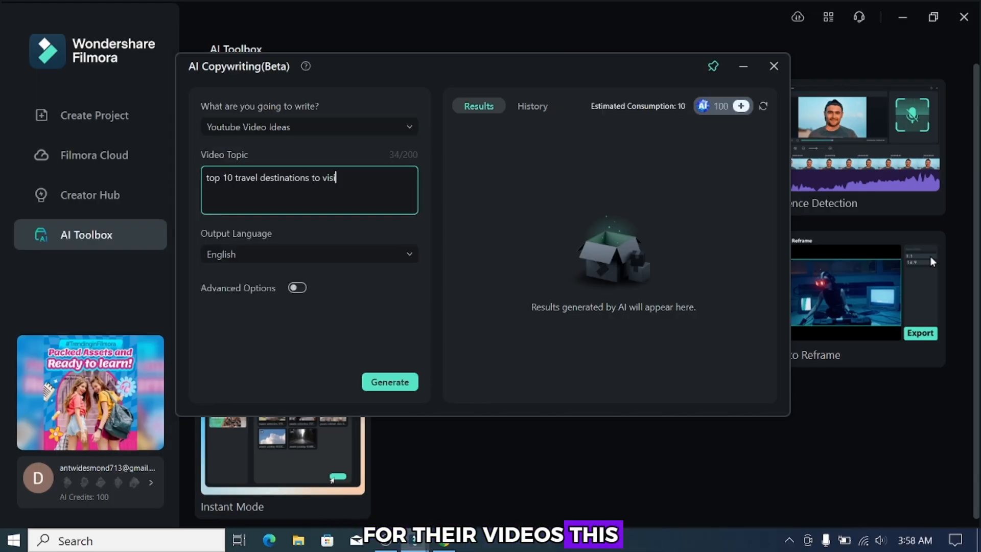
- Generate 5 YouTube video ideas in English for the topic "top 10 travel destinations to visit in 2024" with Advanced Options enabled
text(t in 2024)
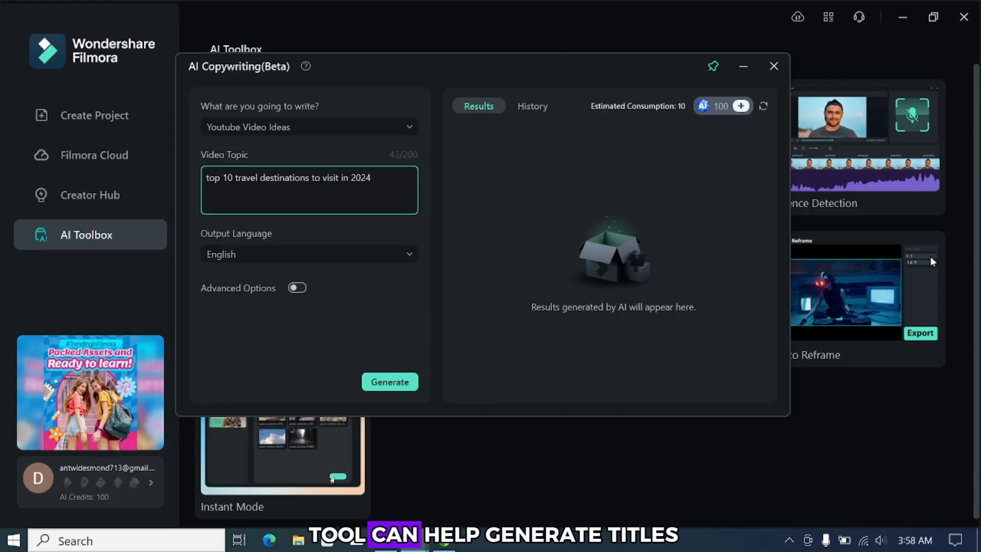
click(409, 254)
click(411, 254)
click(297, 288)
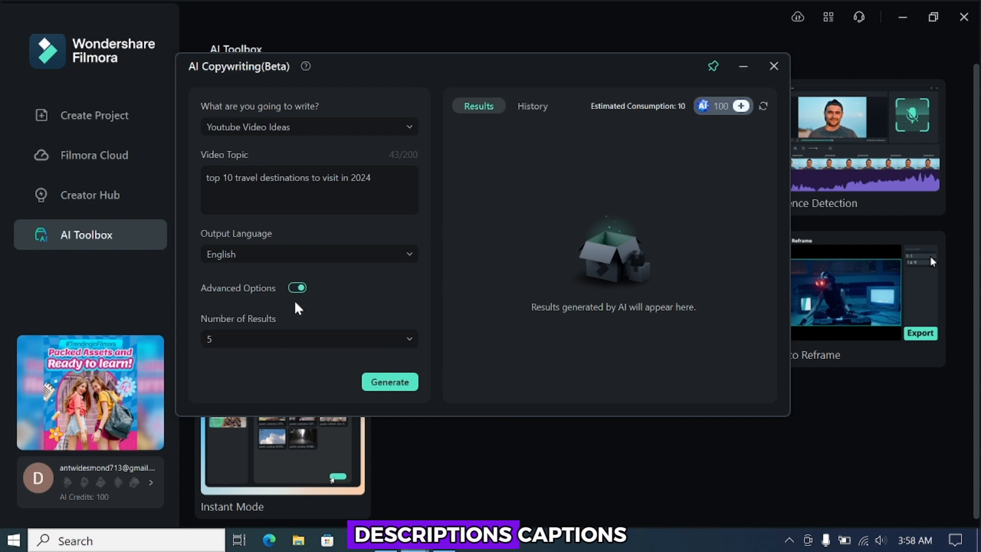
click(282, 338)
click(311, 339)
click(393, 382)
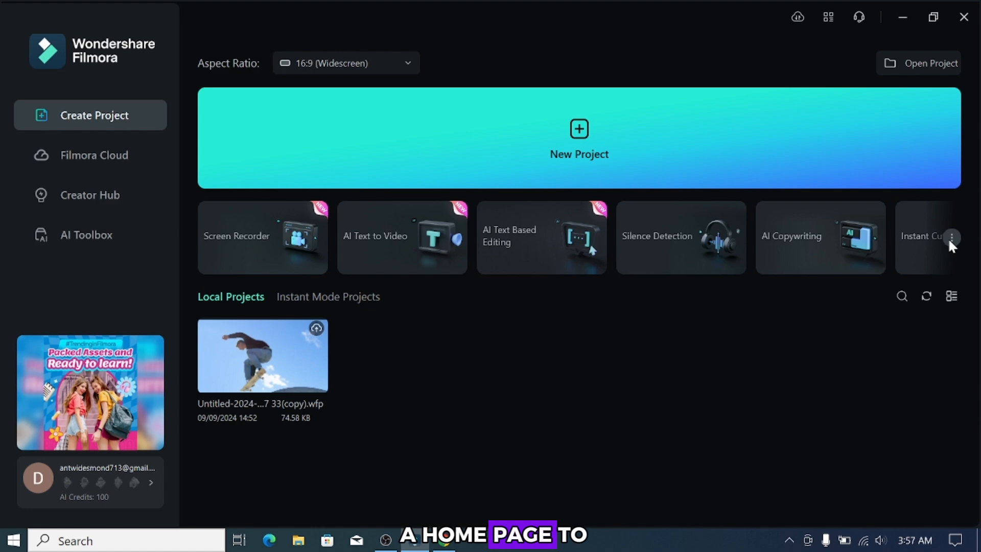
- Open AI Copywriting from the AI Toolbox, choose Youtube Video Ideas and enter the topic "top 10 travel destinations to visit in 2024"
click(950, 238)
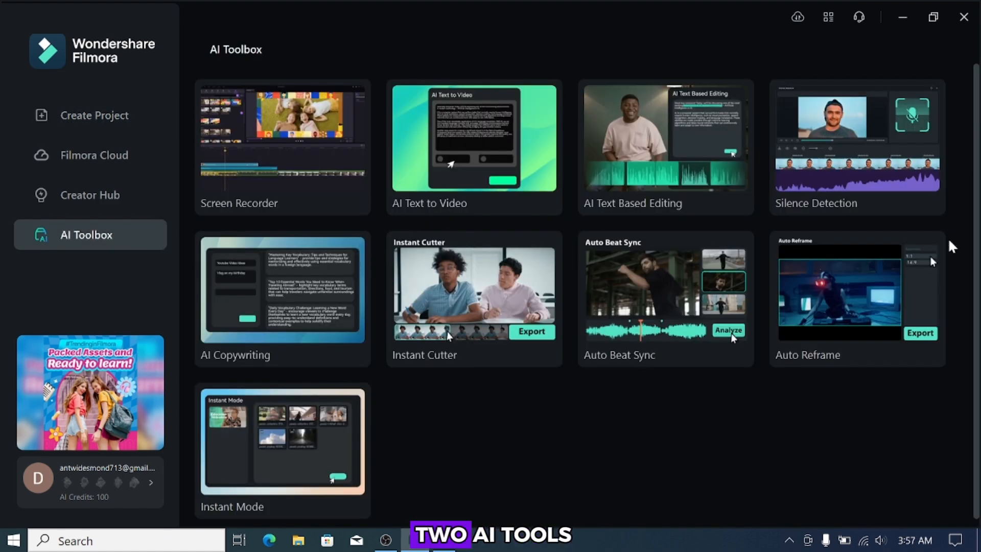
click(264, 292)
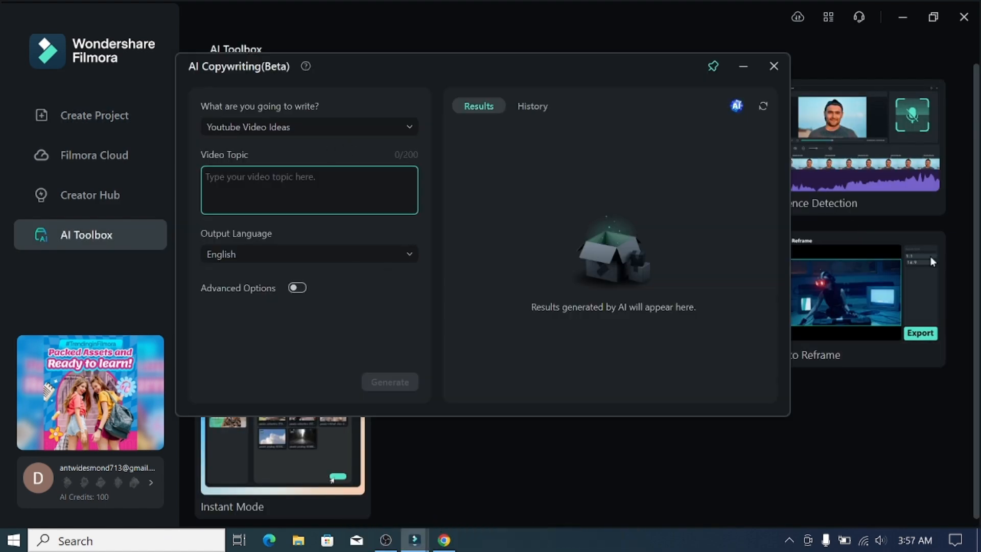
click(398, 129)
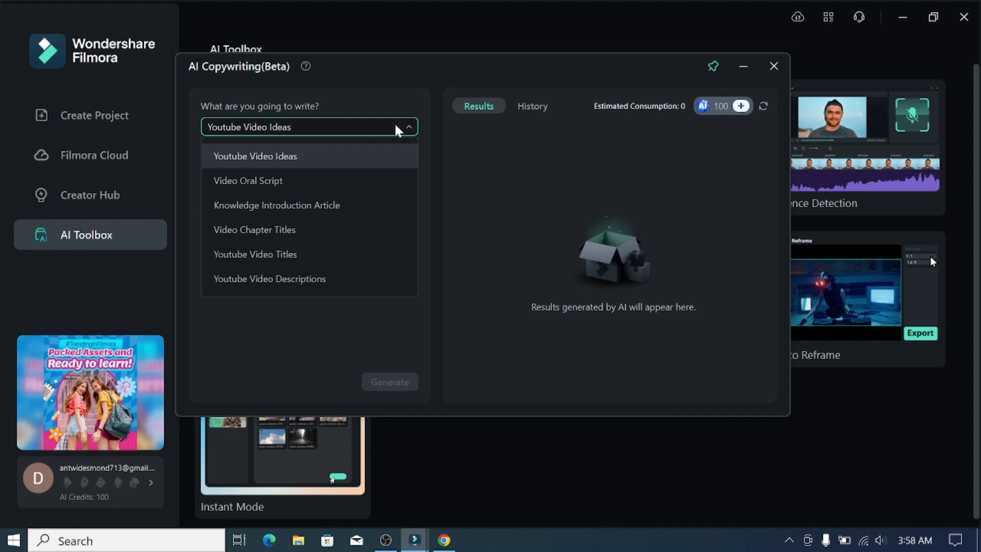
click(306, 156)
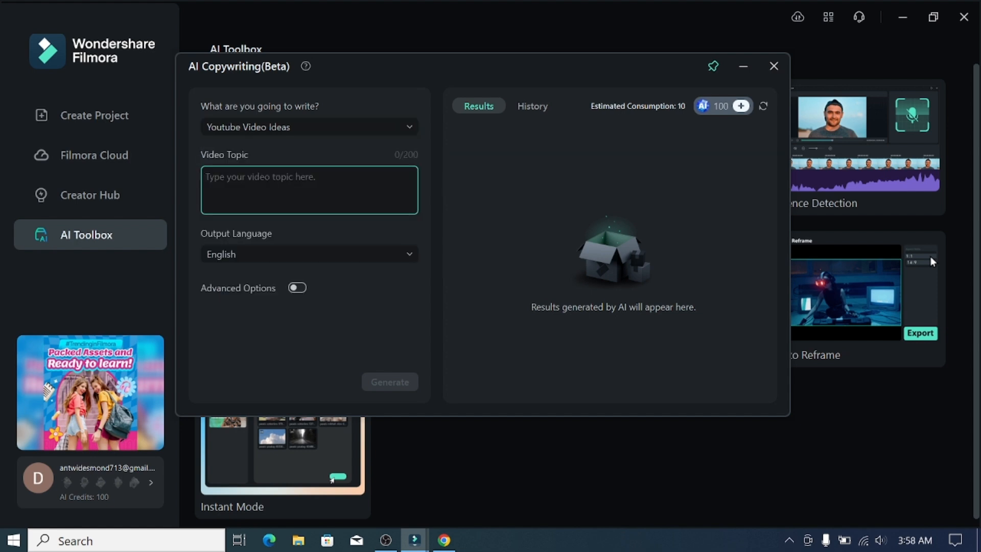
text(top 10 travel destinations to visit in 2024)
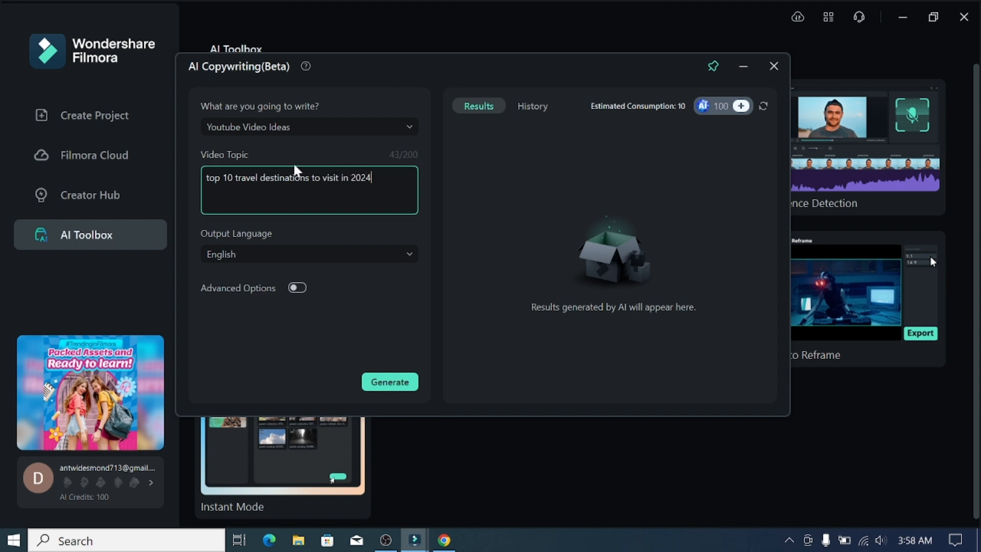
- Keep English as the output language, enable Advanced Options with 5 results, and generate the video ideas
click(409, 254)
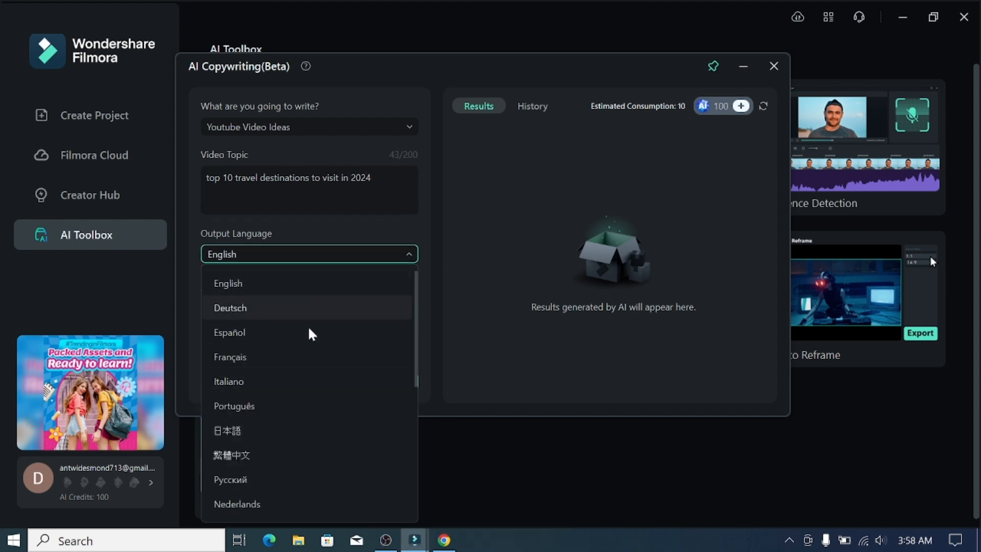
click(411, 255)
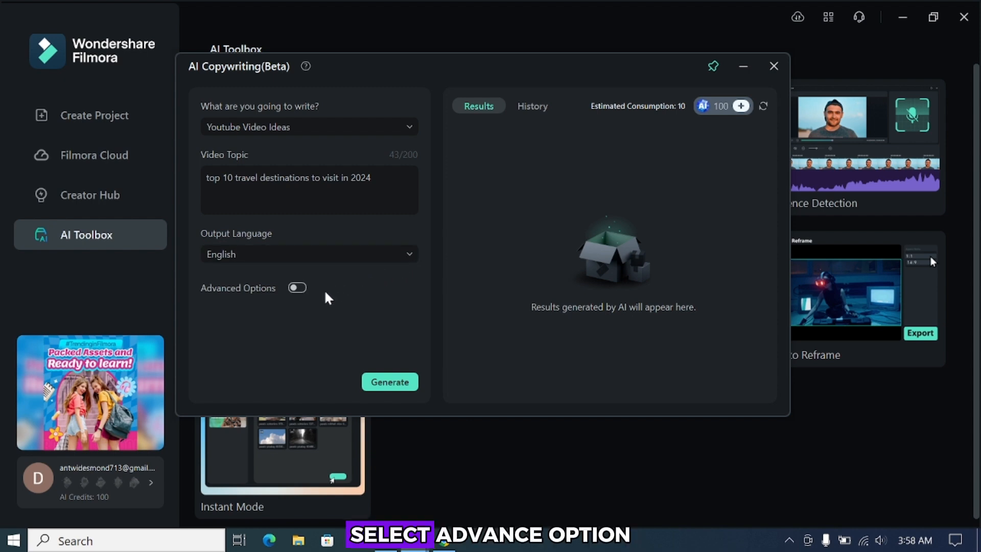
click(301, 290)
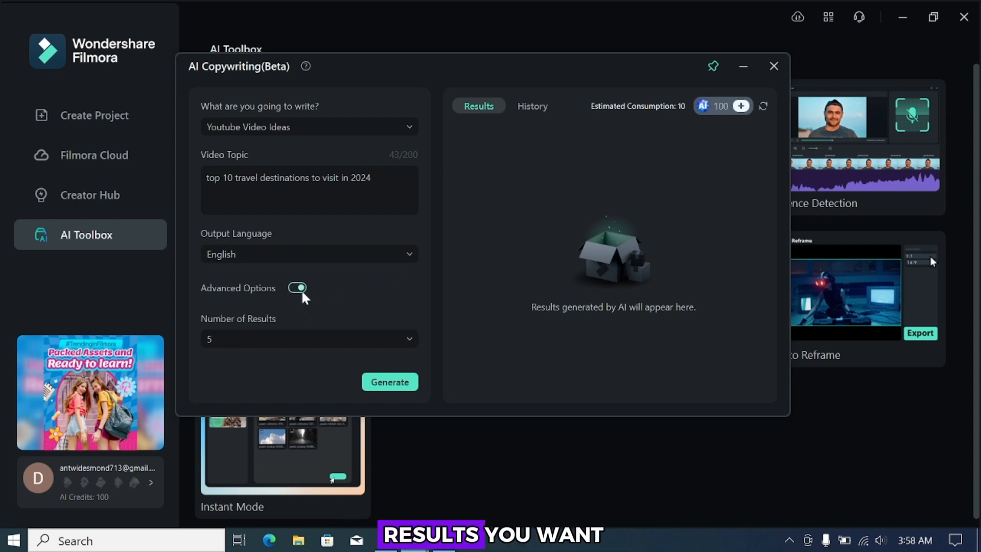
click(279, 339)
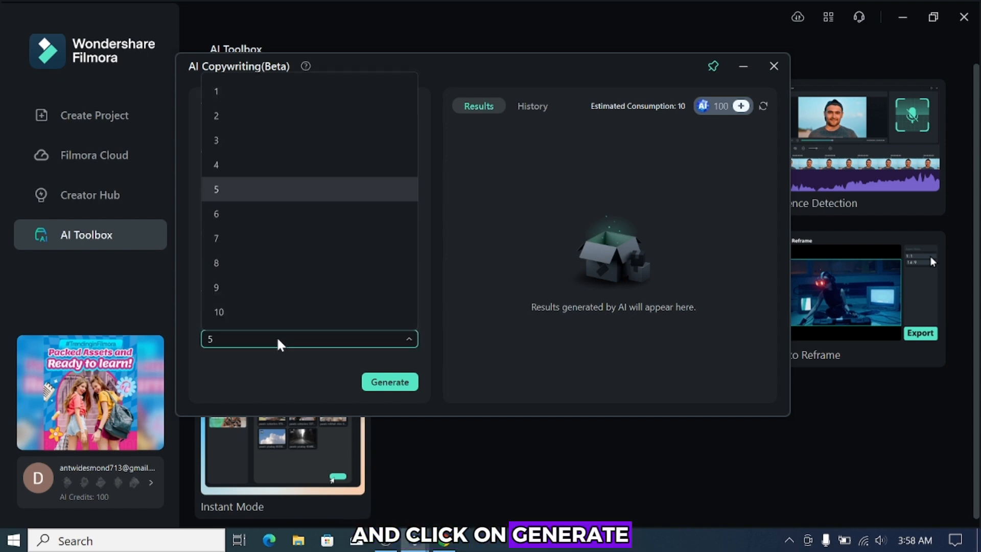
click(250, 198)
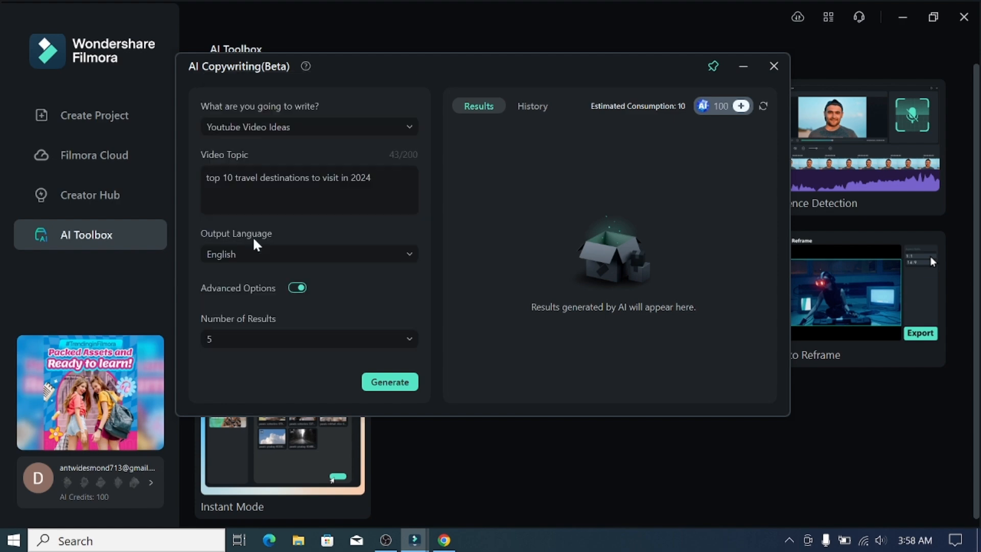
click(396, 383)
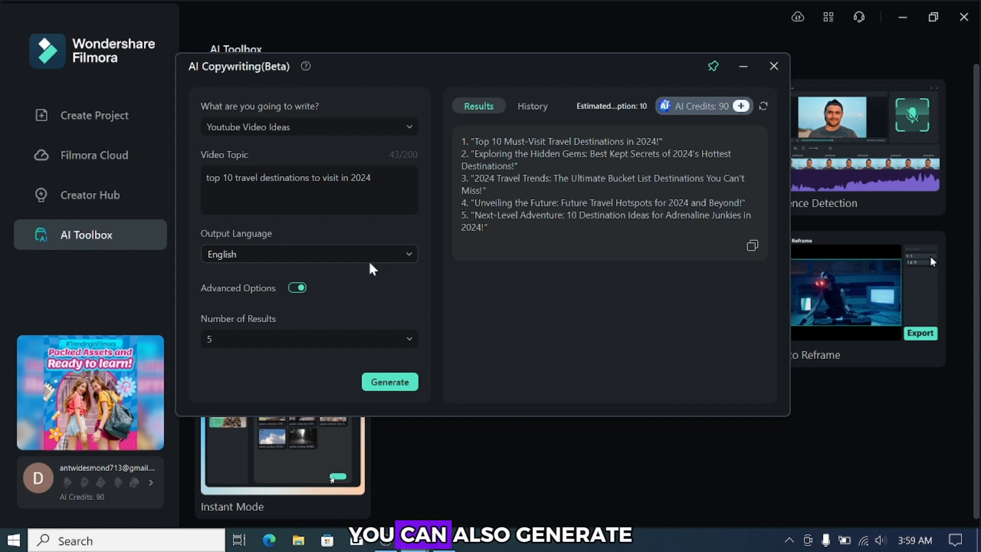
- Generate one Video Oral Script for the same travel topic, read through it, and close AI Copywriting
click(406, 129)
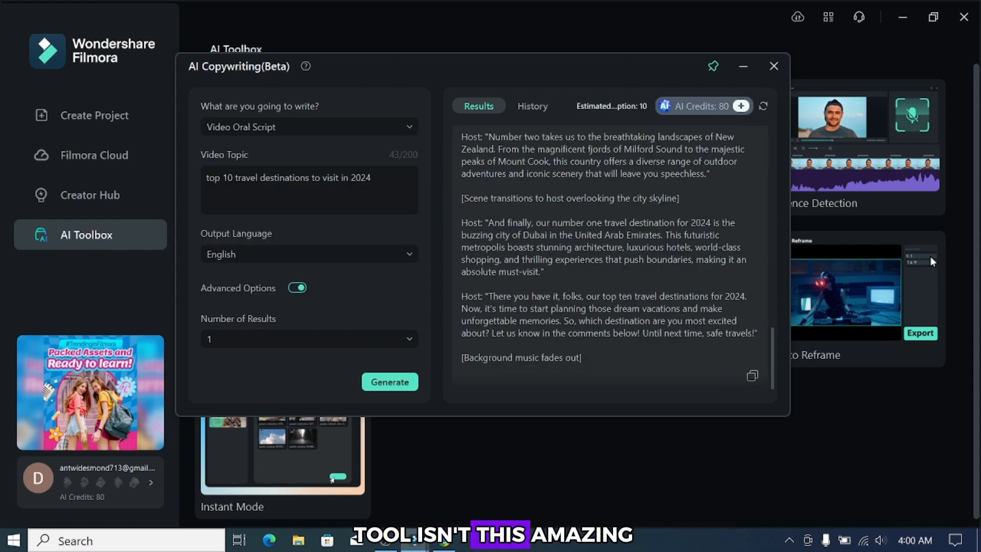
scroll(466, 260, up, 15)
scroll(610, 255, down, 7)
drag(773, 247, 779, 159)
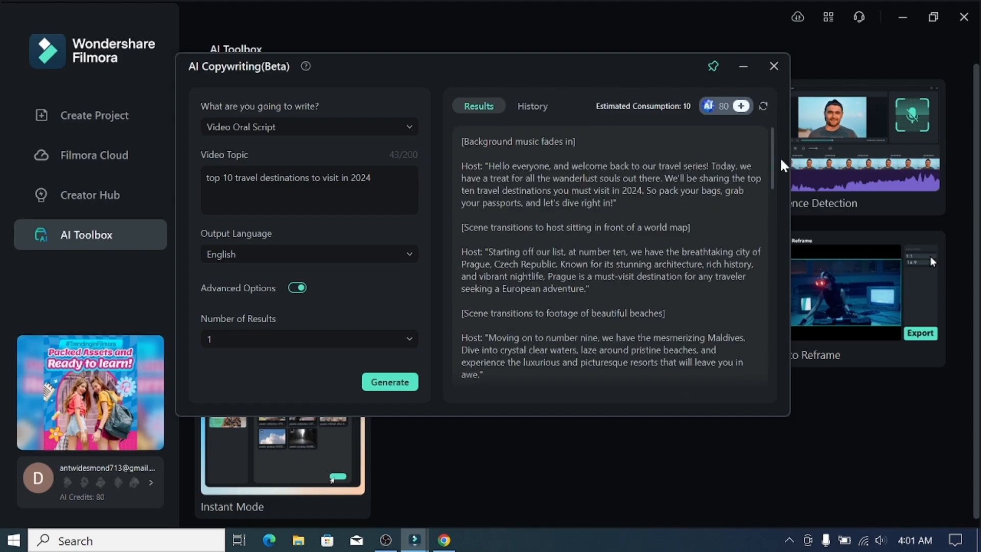
click(774, 66)
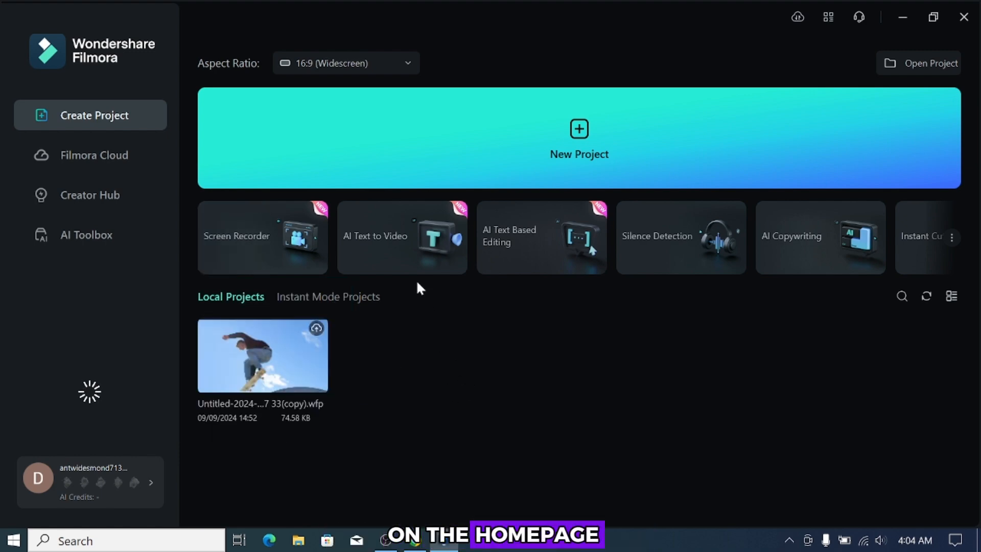
- Open the Screen Recorder and start a full-screen 1920 × 1080 recording
click(254, 228)
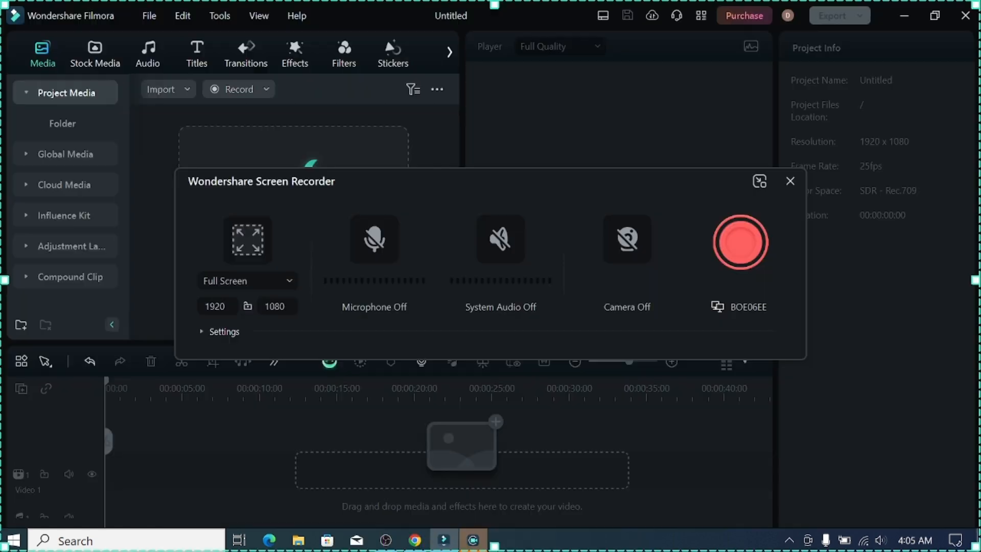
click(743, 251)
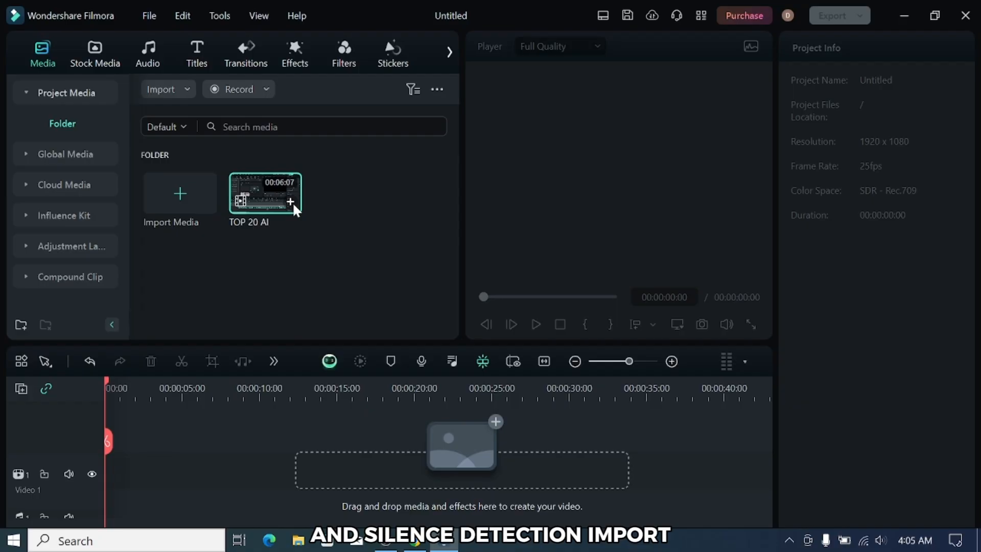
- Add the TOP 20 AI clip to the timeline and ask Filmora Copilot to remove soundless segments, opening its suggested Silence Detection function
click(290, 203)
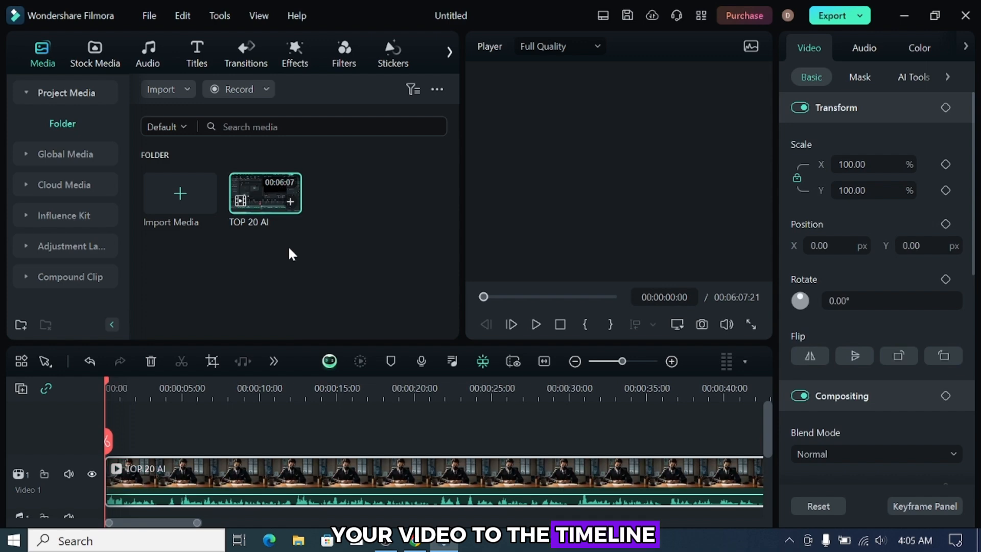
click(329, 361)
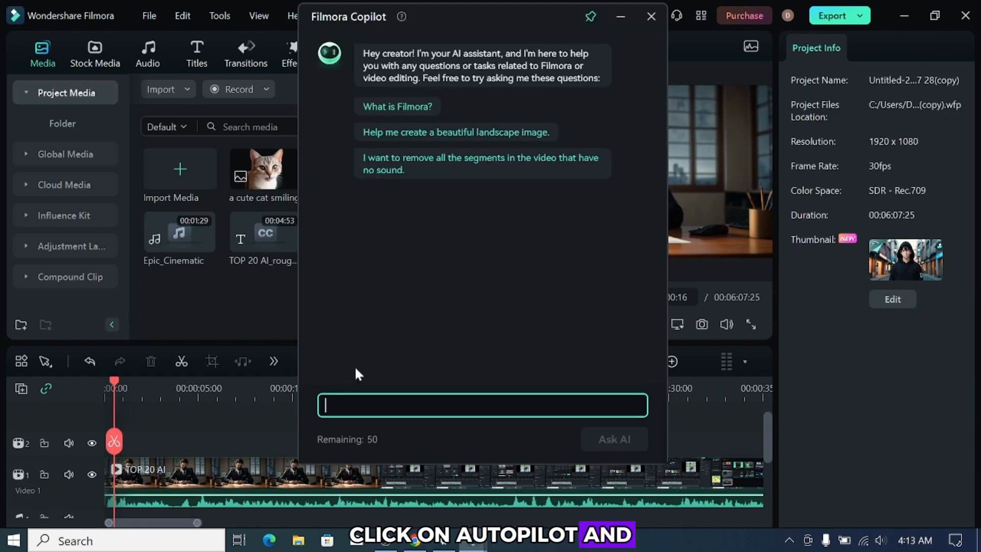
click(462, 176)
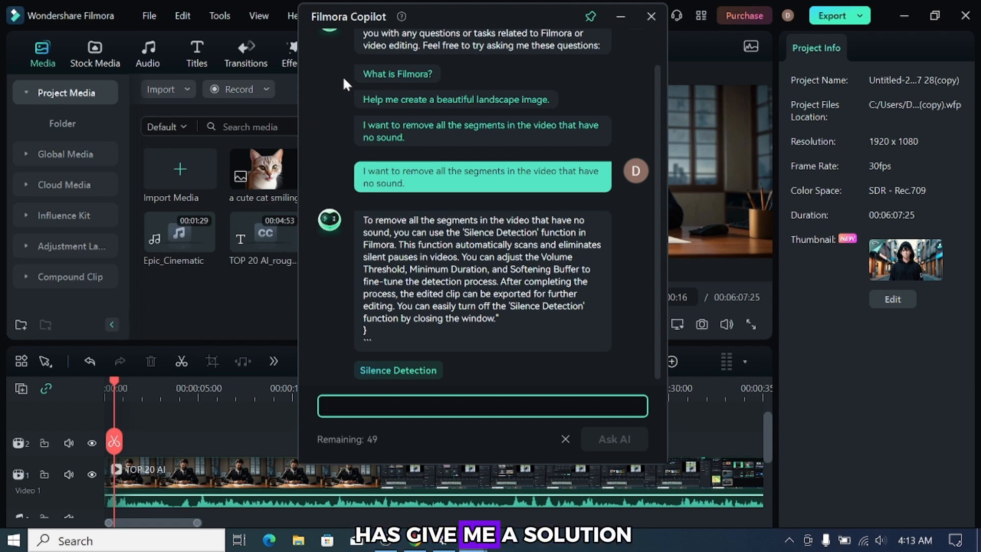
click(411, 369)
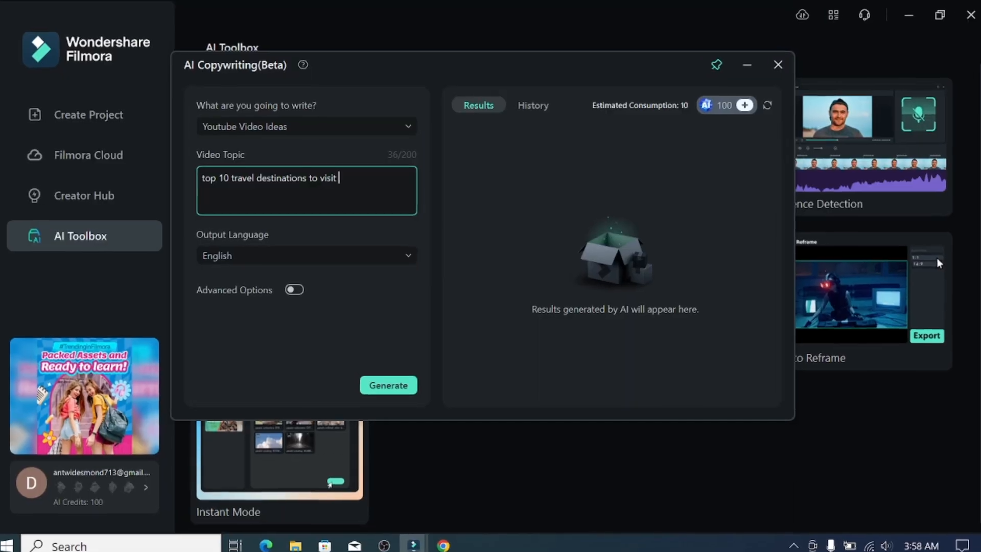
- Complete the AI Copywriting topic as "top 10 travel destinations to visit in 2024" and generate 5 English YouTube video ideas using Advanced Options
text(in 2024)
click(327, 259)
click(335, 290)
click(288, 295)
click(294, 349)
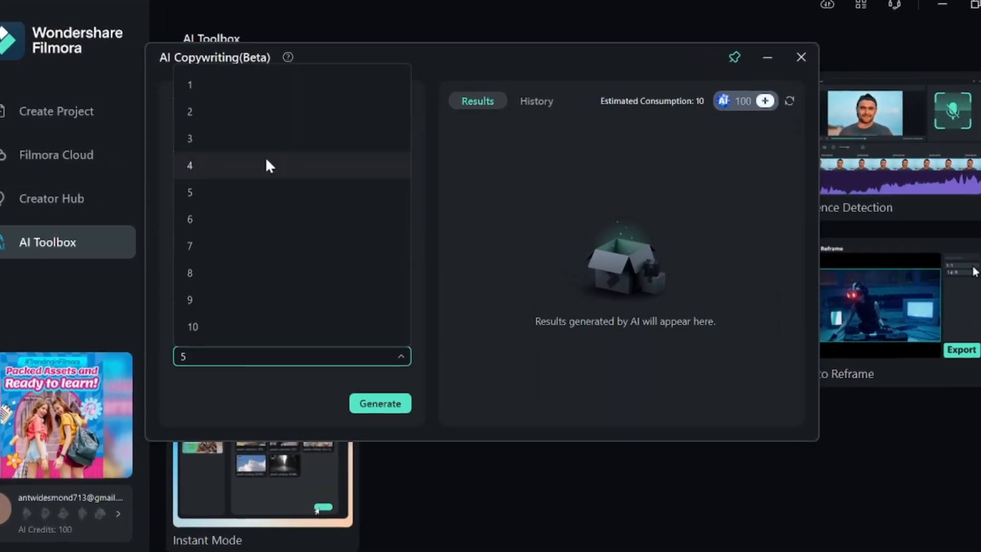
click(271, 192)
click(386, 393)
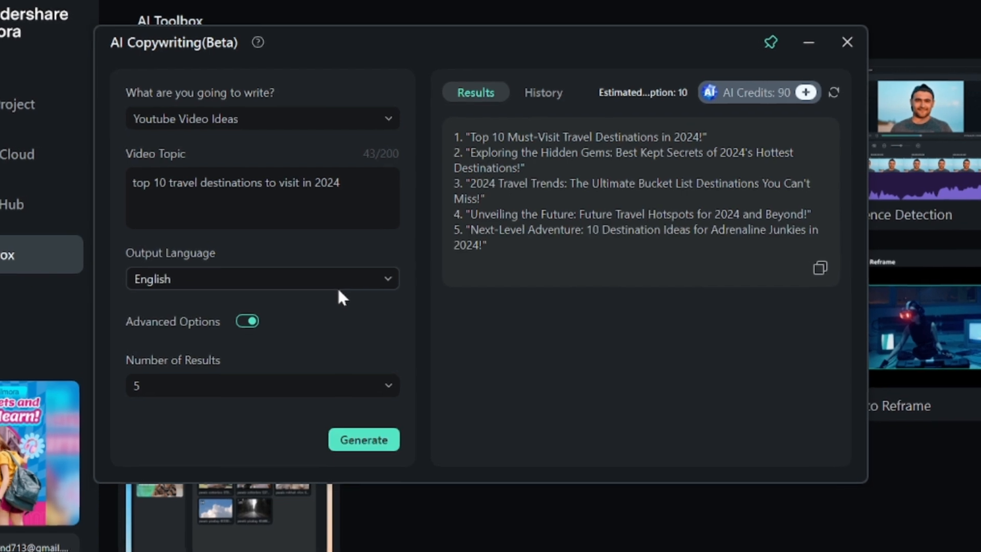
- Switch the content type to Video Oral Script and generate 1 result for the same topic
click(381, 117)
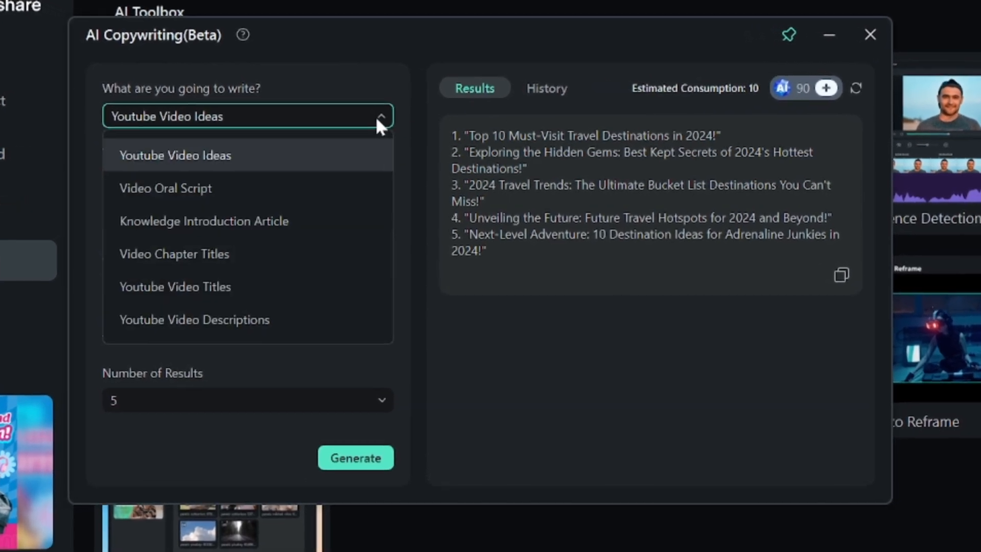
click(204, 188)
click(351, 466)
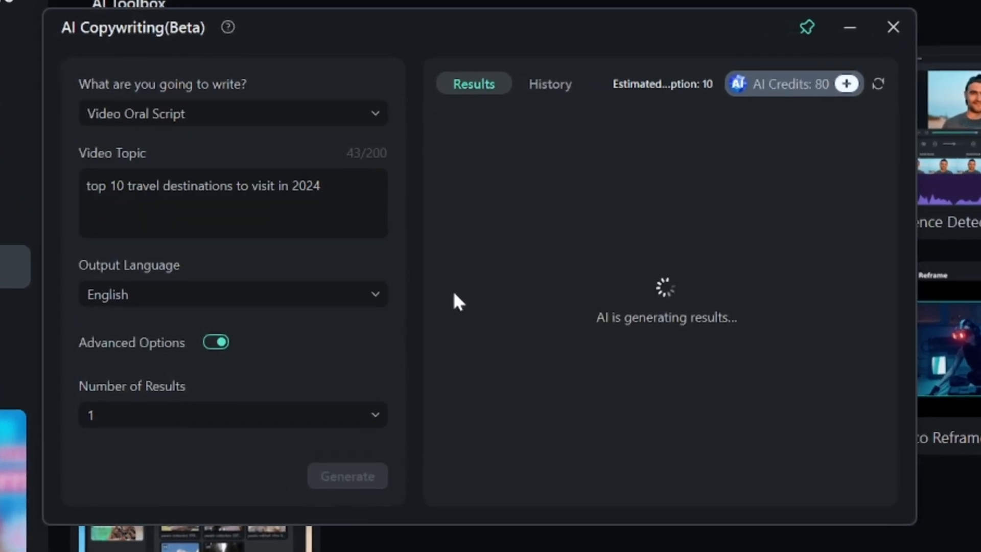